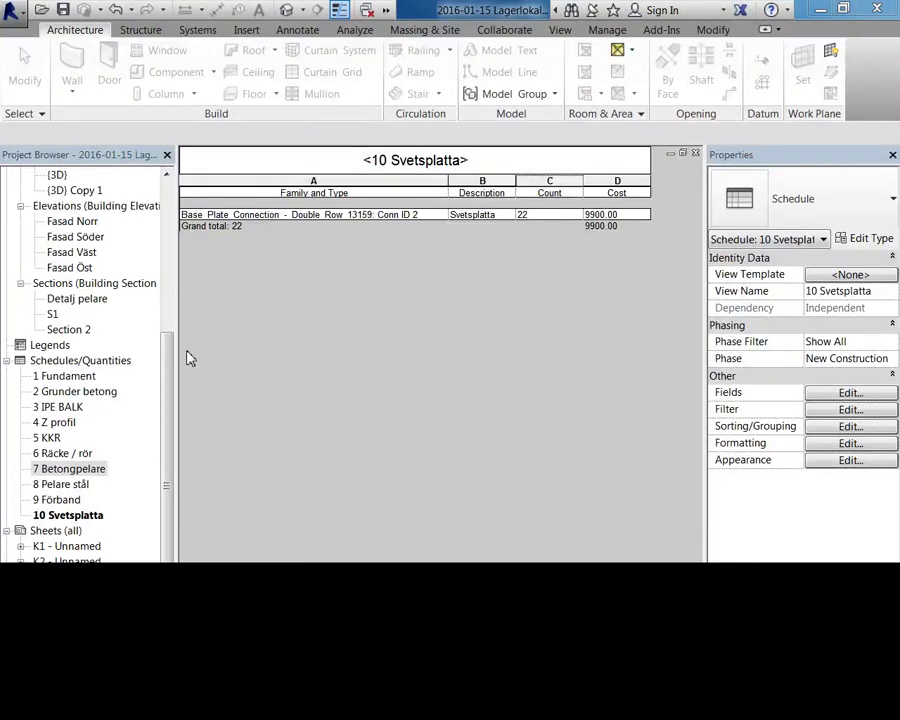
- Create a new schedule for the Structural Connections category from Schedules/Quantities
right_click(114, 367)
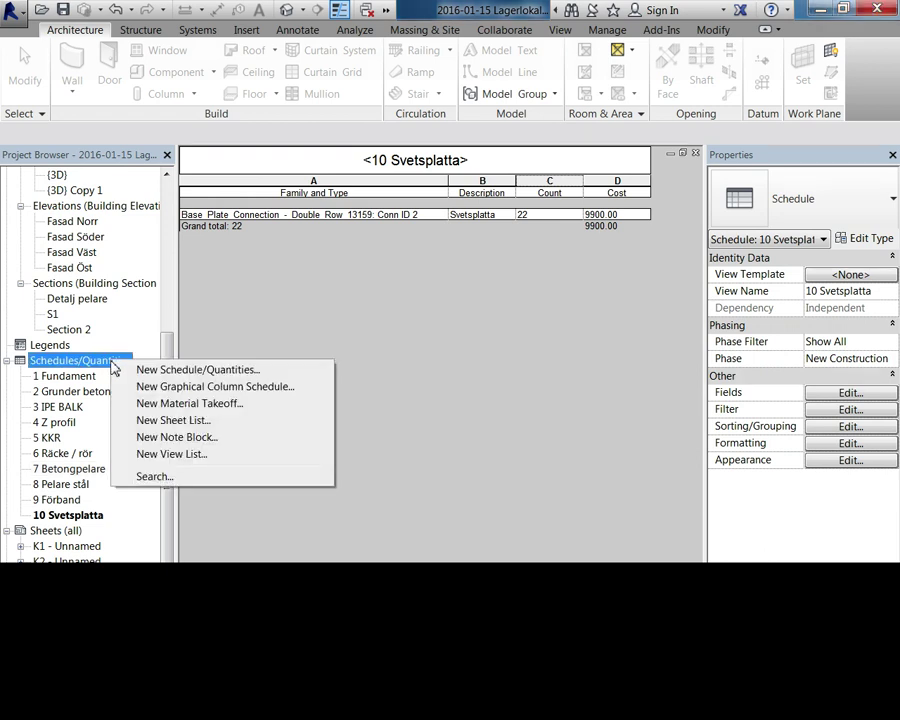
click(205, 377)
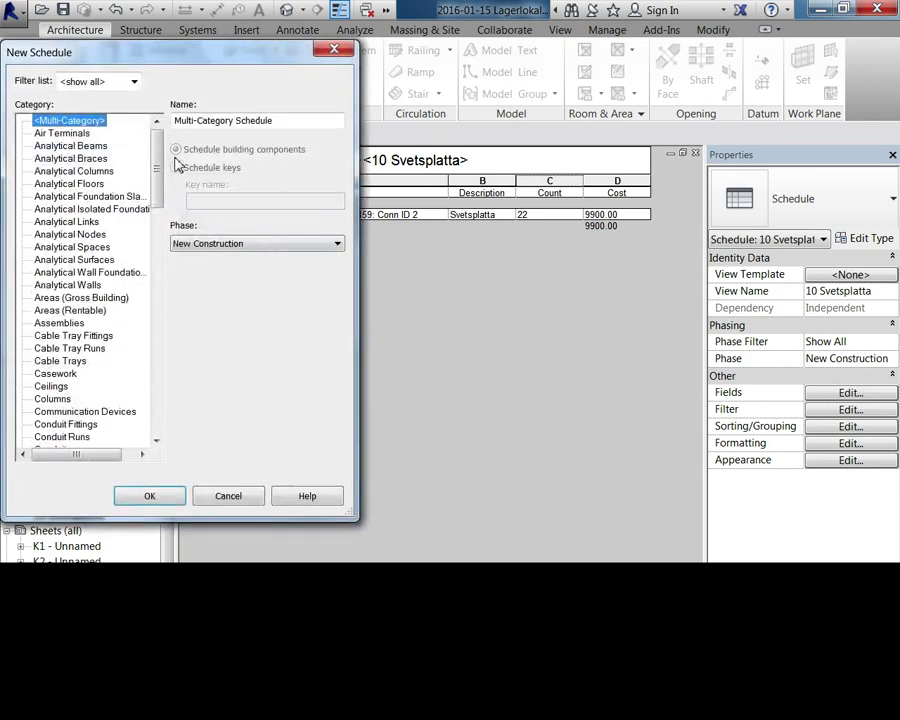
drag(156, 154, 154, 395)
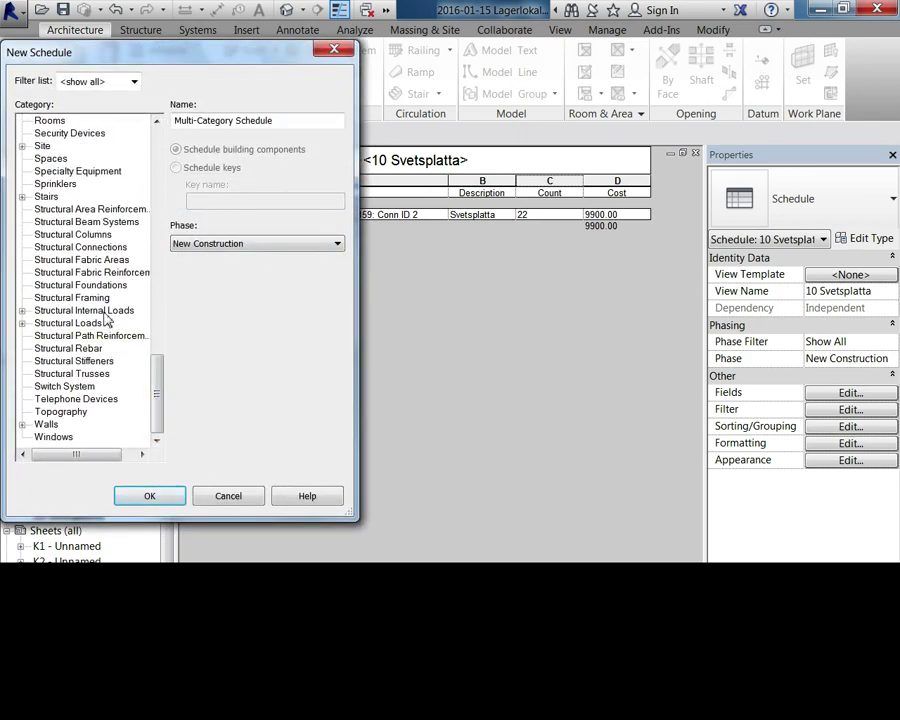
click(110, 247)
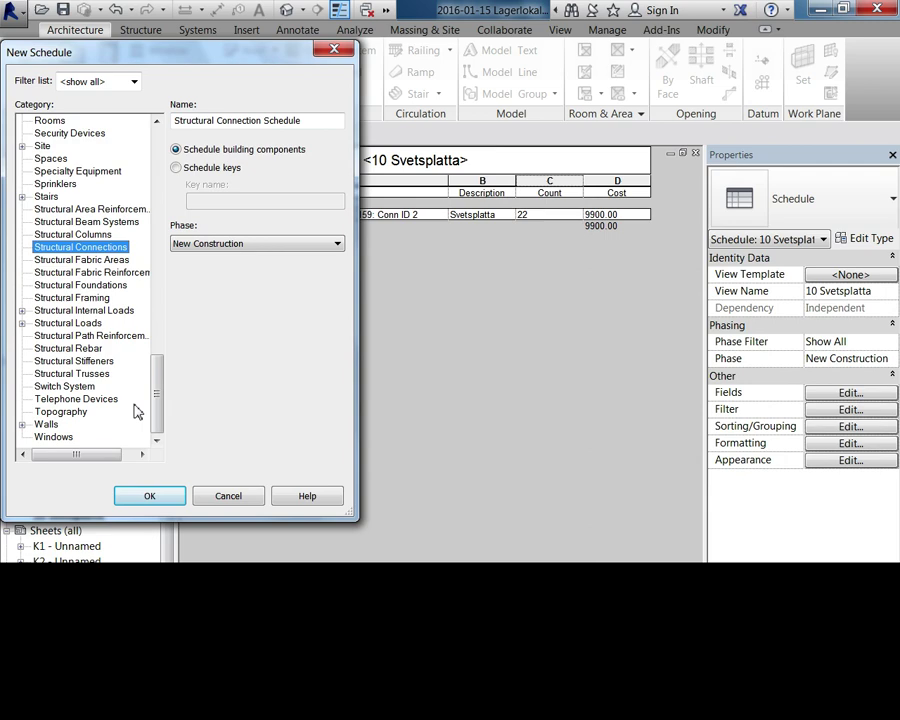
click(160, 500)
- Add Family and Type and Description as scheduled fields
click(178, 177)
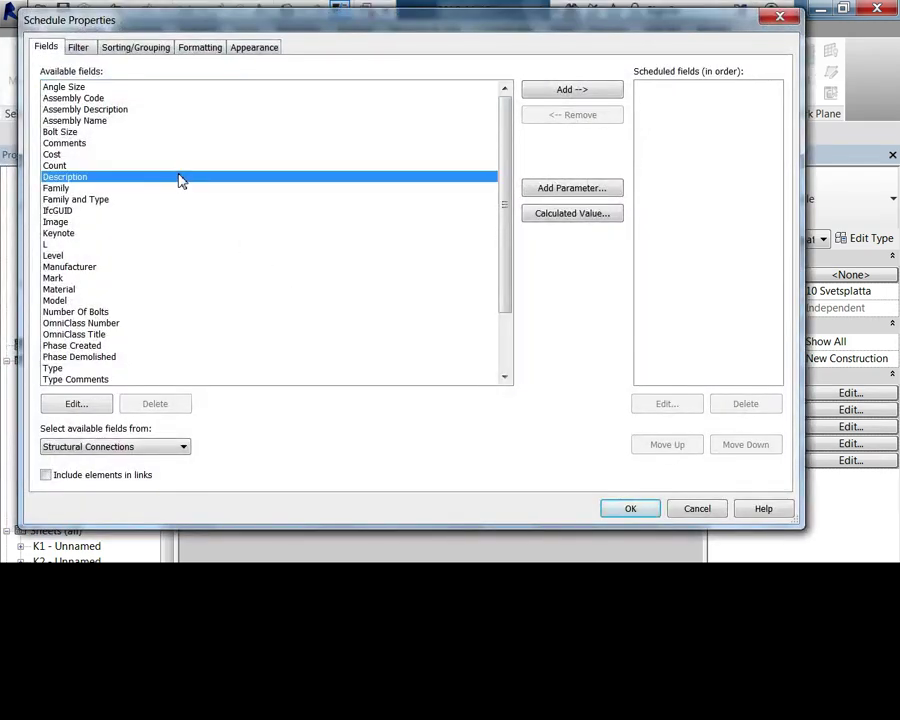
key(Down)
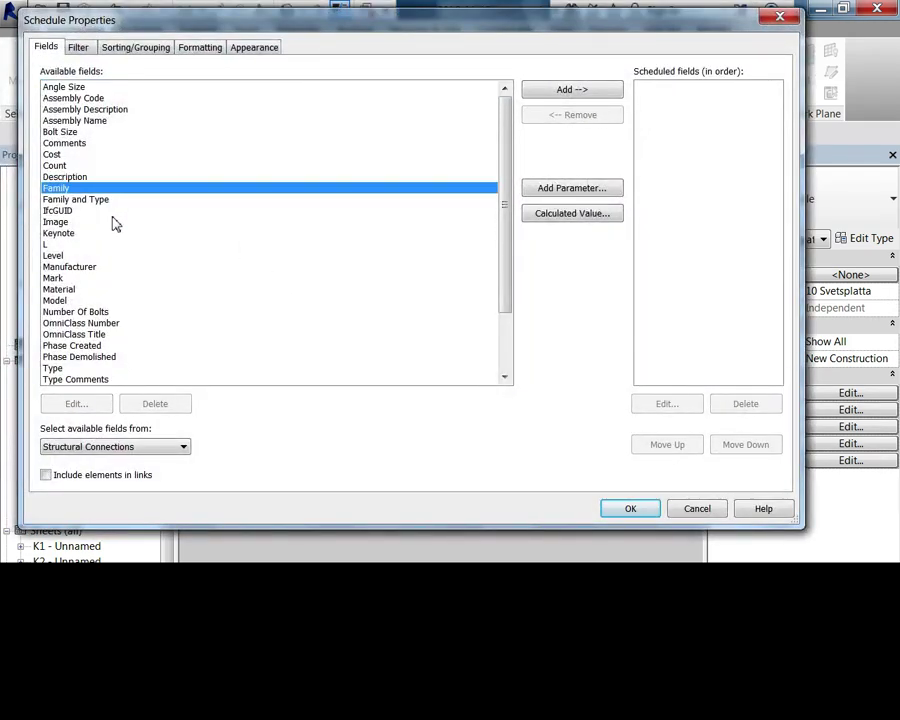
key(Down)
click(561, 94)
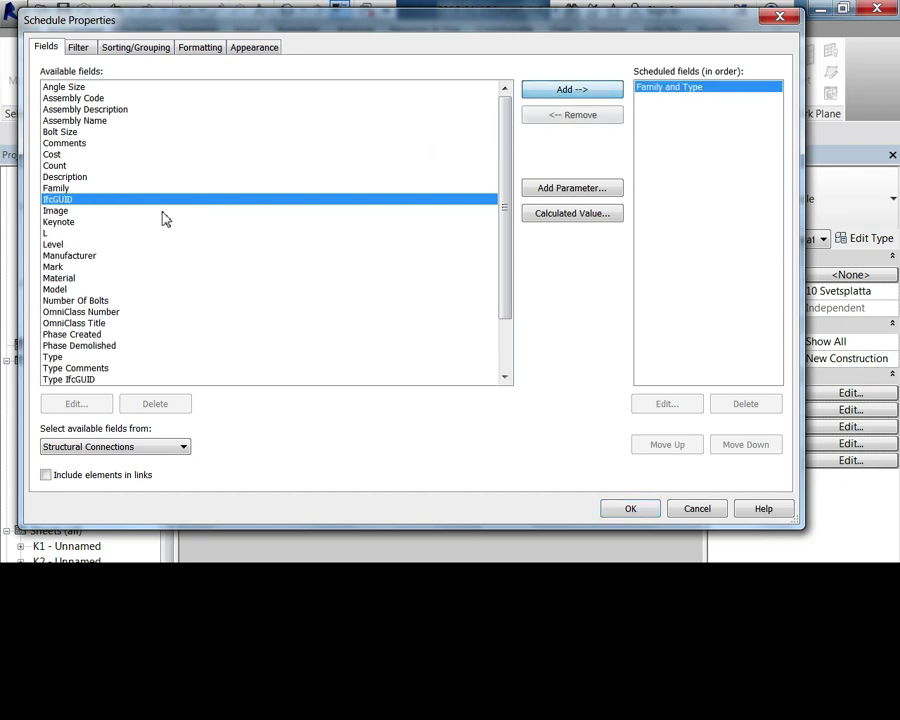
click(91, 185)
click(91, 177)
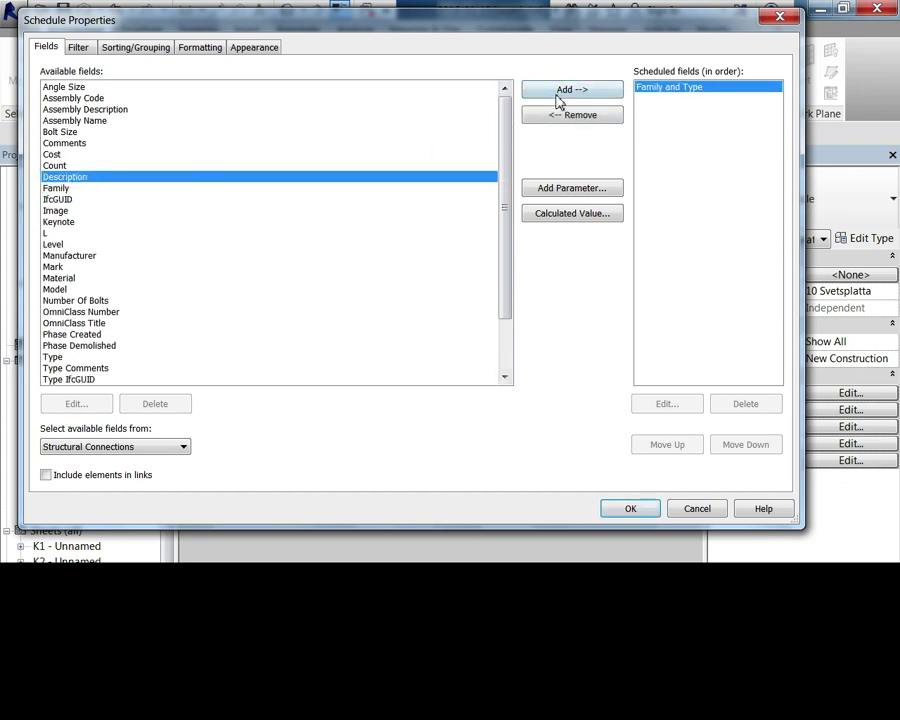
click(556, 92)
click(159, 166)
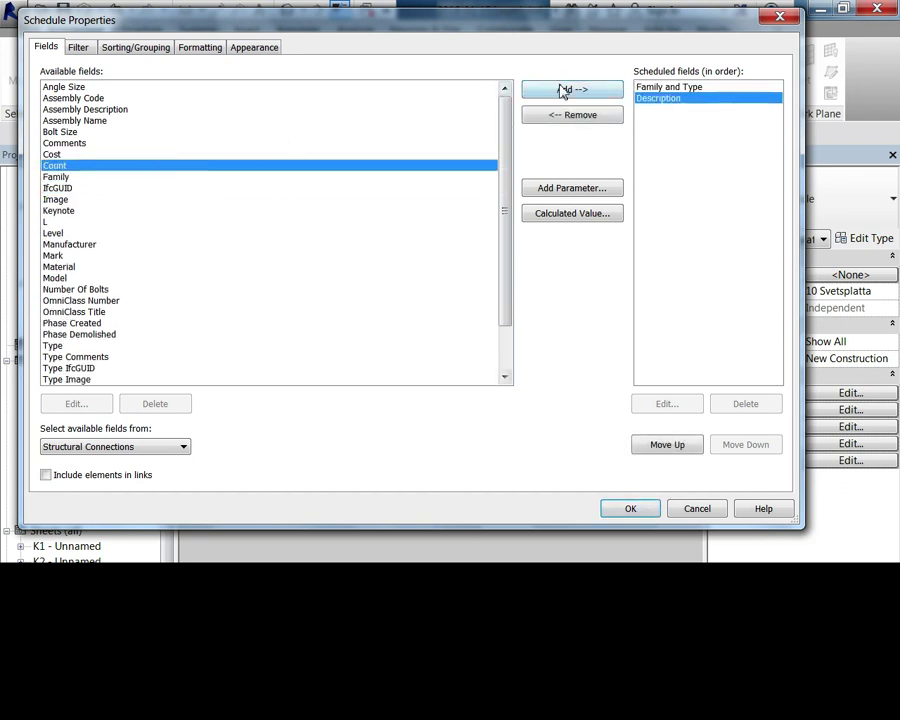
- Add Count, Cost and Volume as fields and create the schedule
click(564, 90)
click(146, 158)
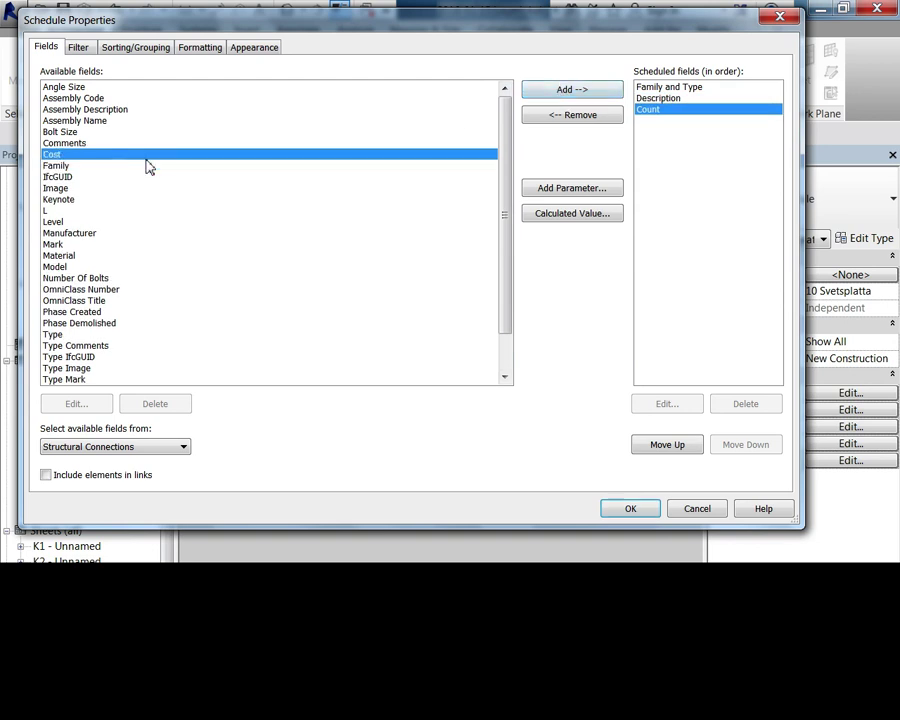
click(568, 90)
click(168, 324)
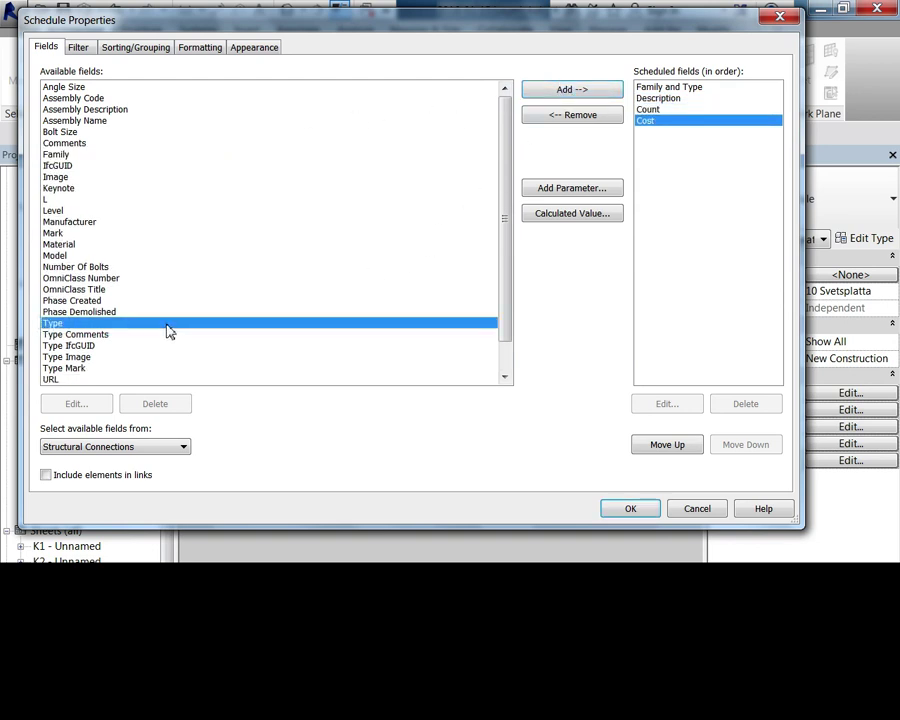
scroll(166, 340, down, 1)
click(76, 367)
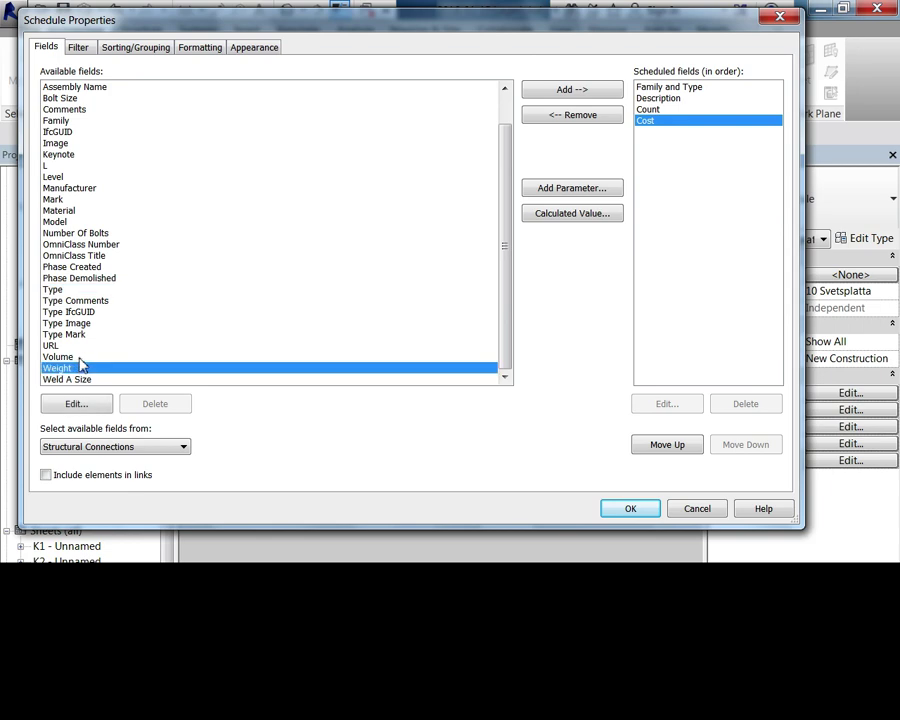
click(92, 356)
click(558, 90)
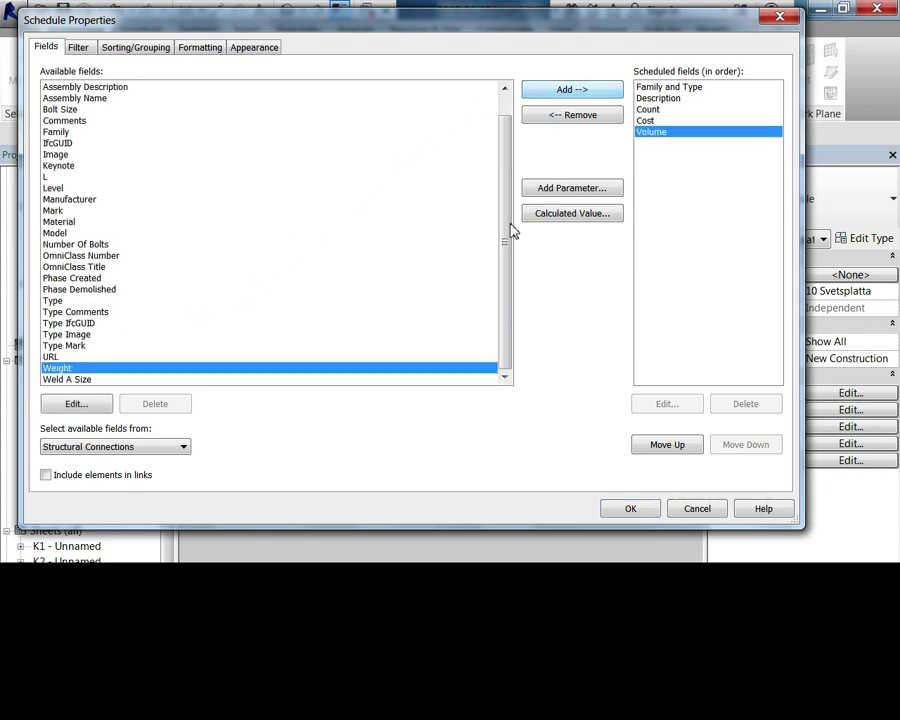
click(645, 514)
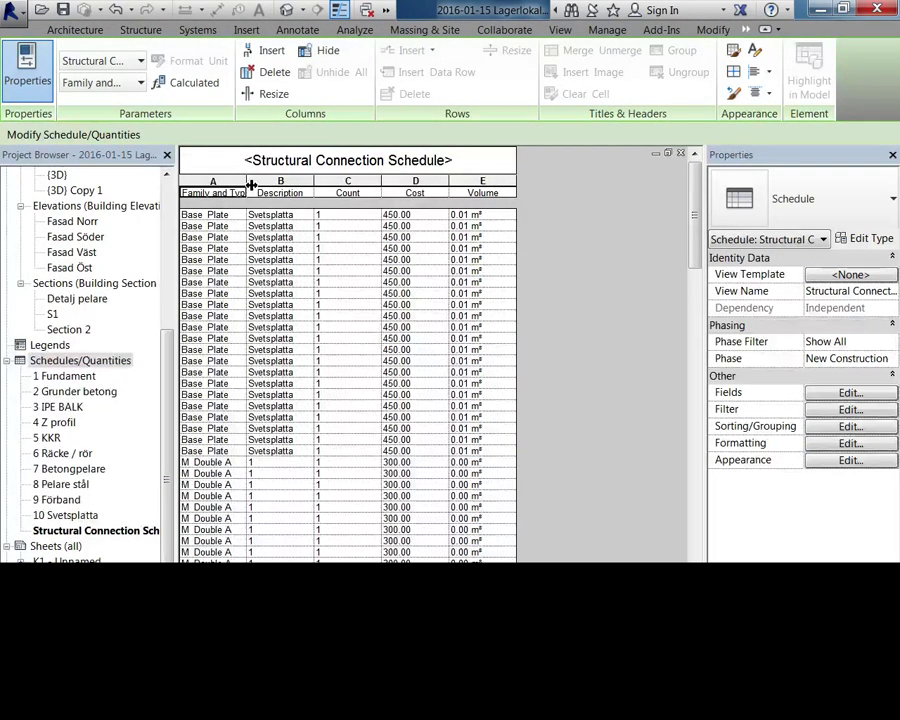
- Widen the Family and Type column to show full connection names, then open the Filter settings
drag(250, 185, 365, 190)
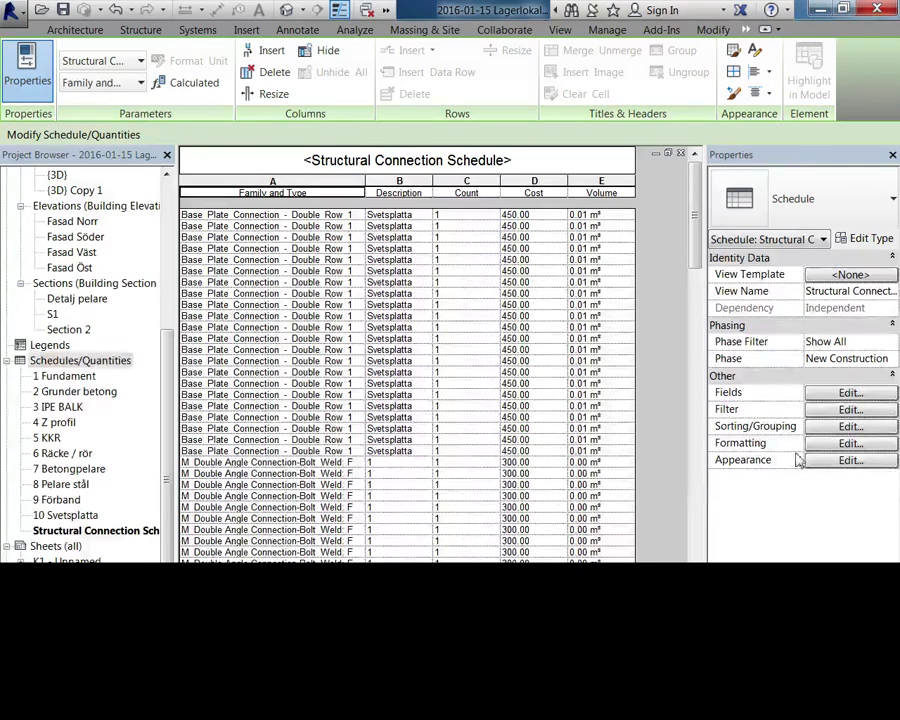
click(850, 409)
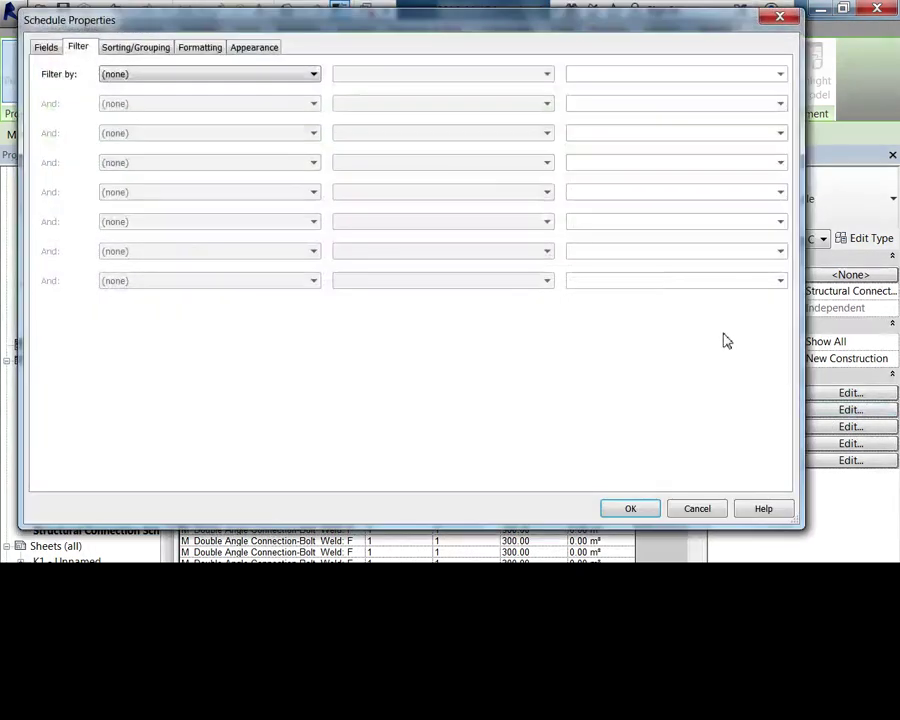
- Filter the schedule by Description equals Svetsplatta
click(276, 75)
click(225, 100)
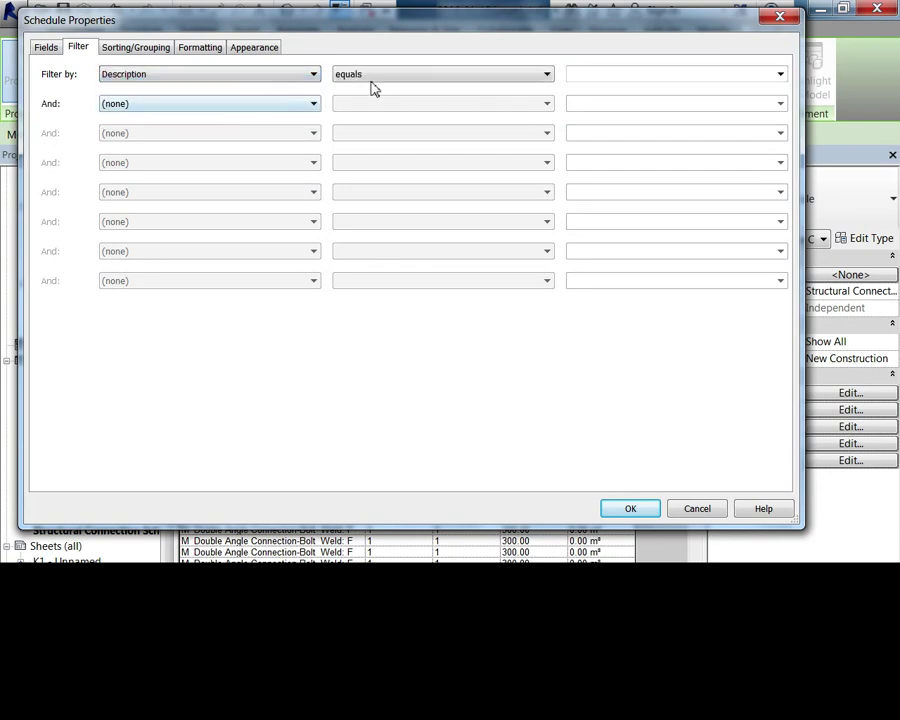
click(780, 74)
click(653, 125)
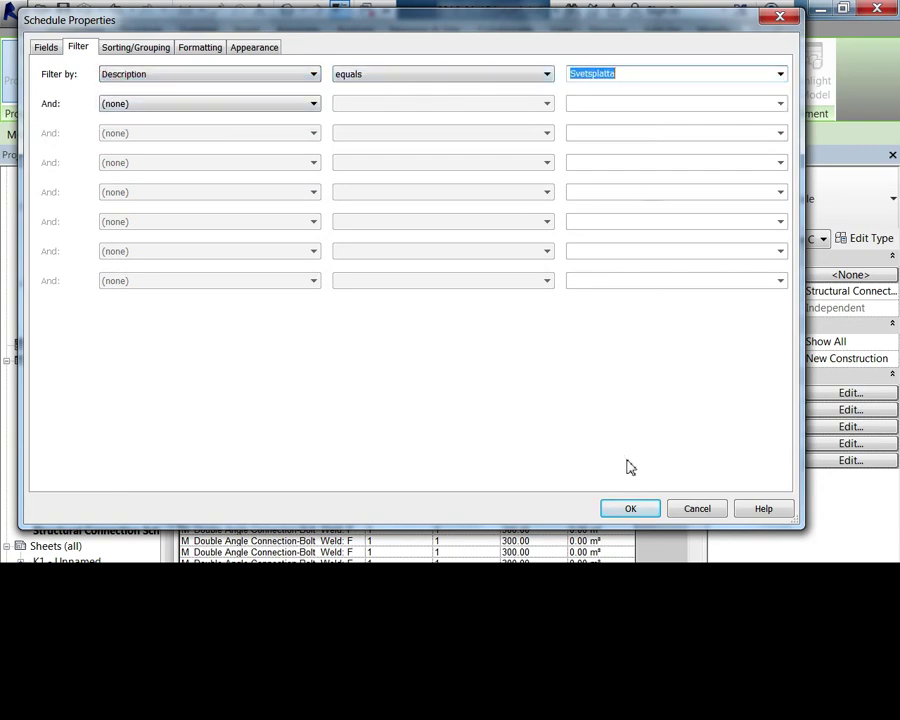
click(630, 510)
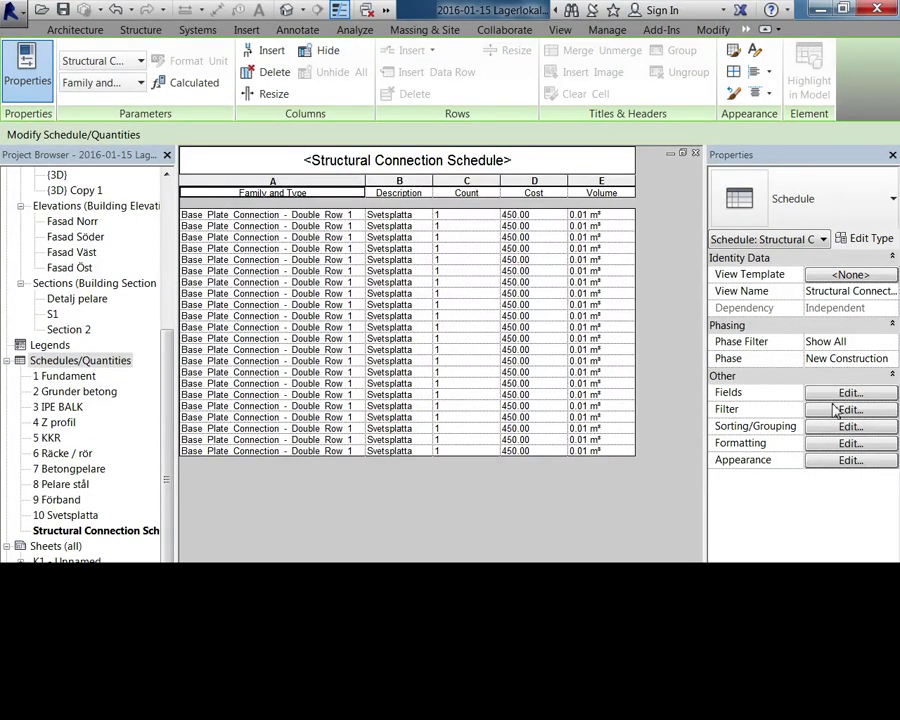
- Format the Volume field in Liters with the L symbol instead of project settings
click(853, 443)
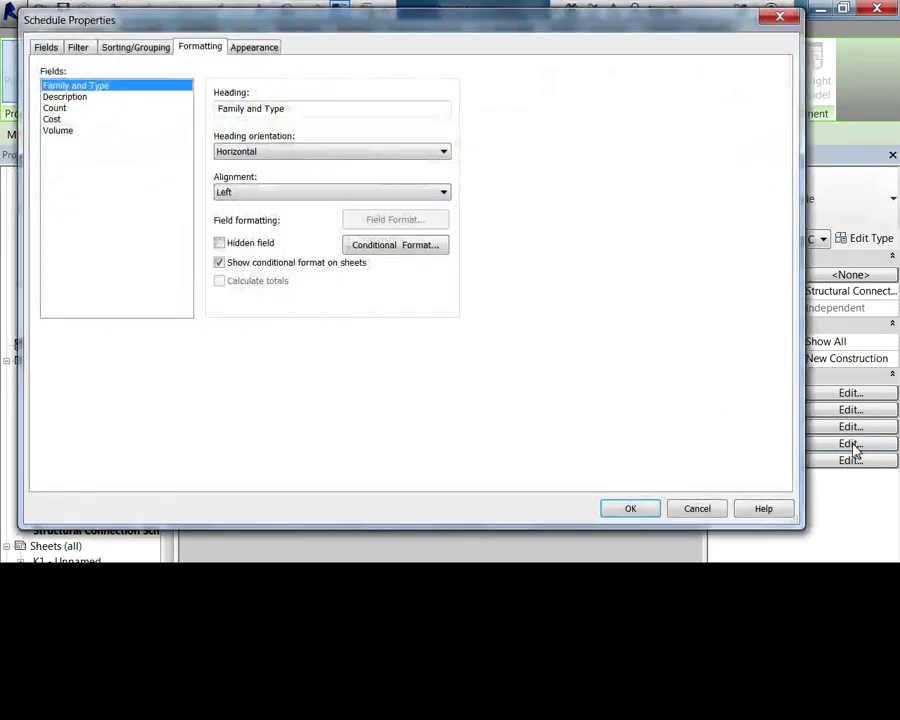
click(72, 131)
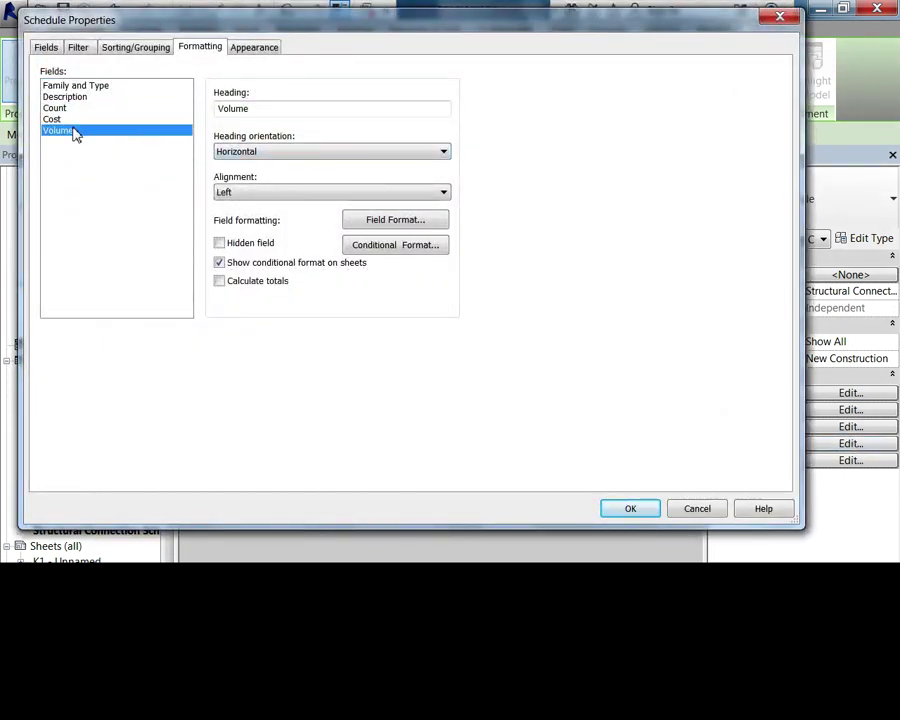
click(398, 228)
click(290, 141)
click(405, 166)
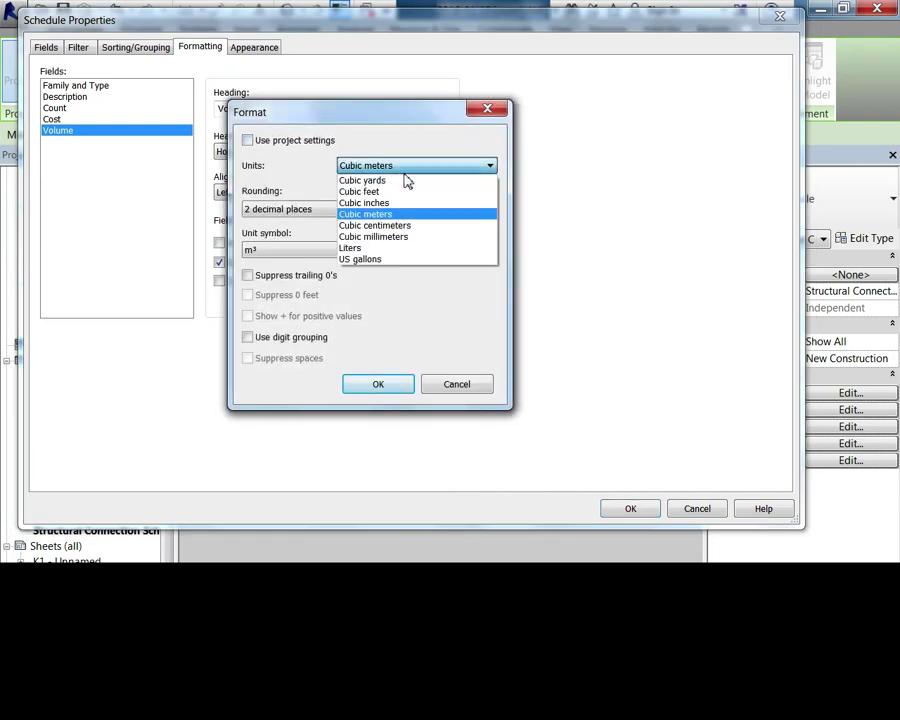
click(400, 248)
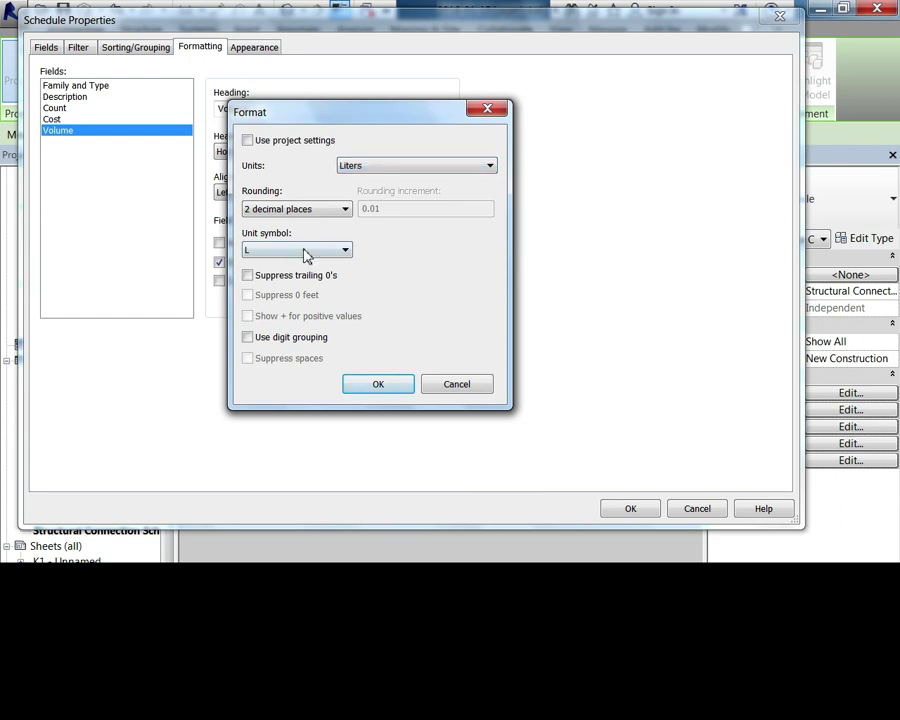
click(300, 252)
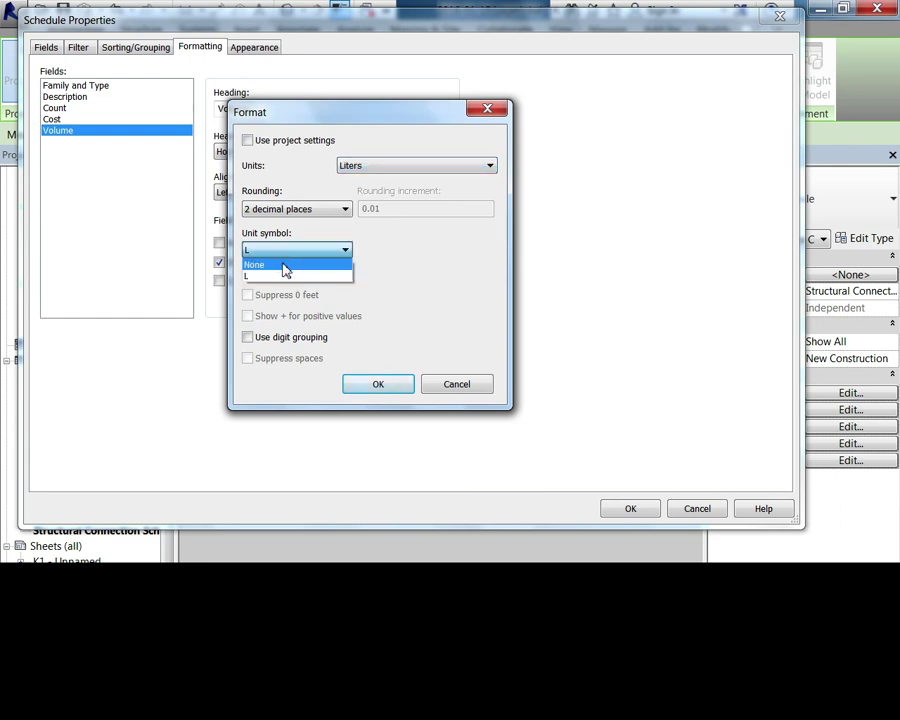
click(285, 276)
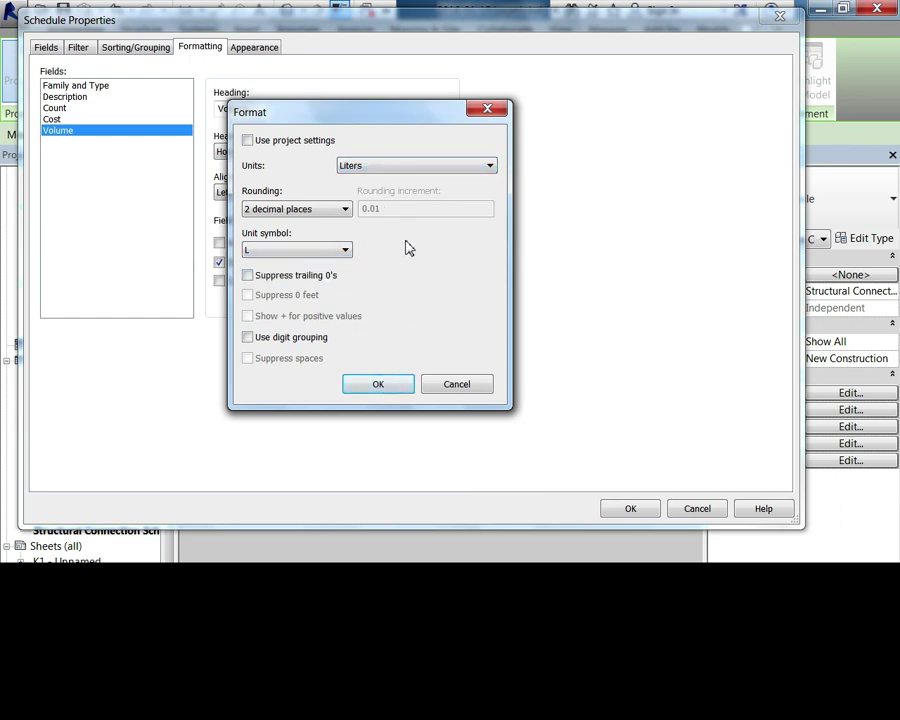
click(373, 382)
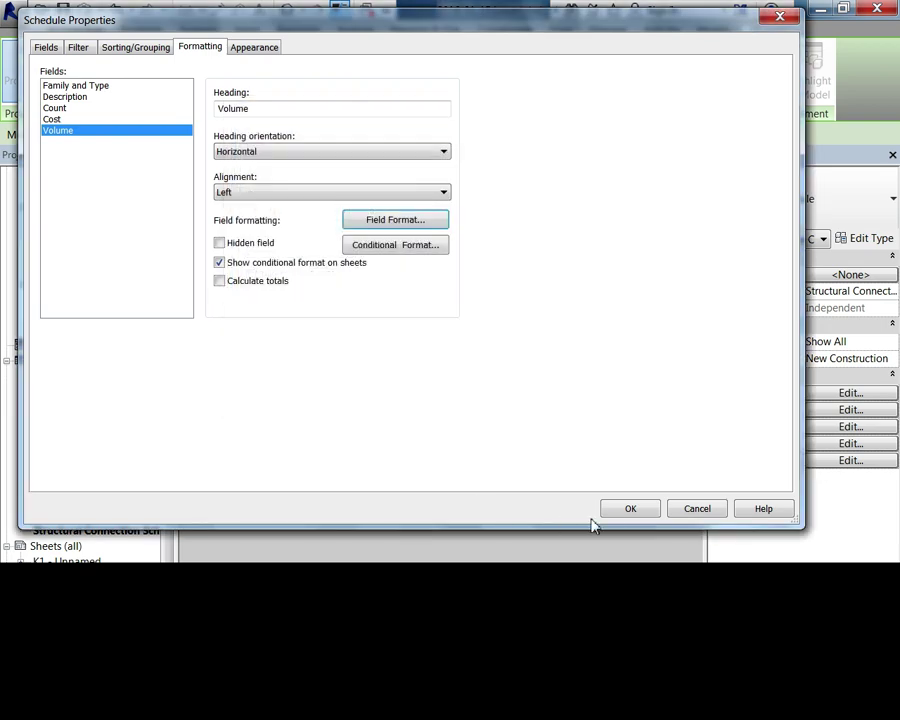
click(632, 510)
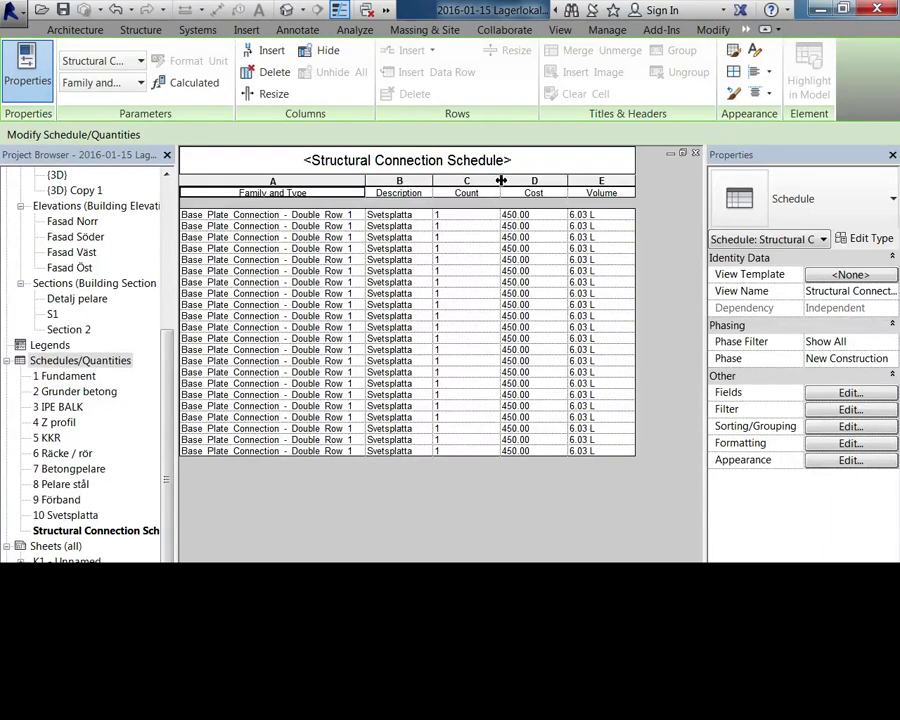
- Narrow the Count, Cost, Description and Volume columns, then open the Fields settings
drag(500, 181, 478, 181)
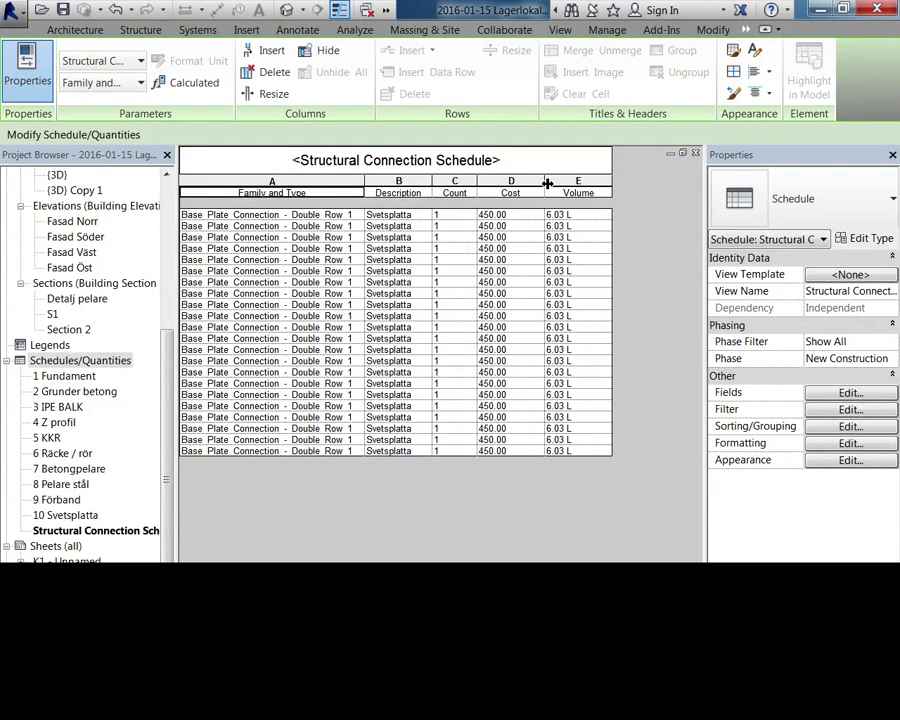
drag(547, 183, 536, 183)
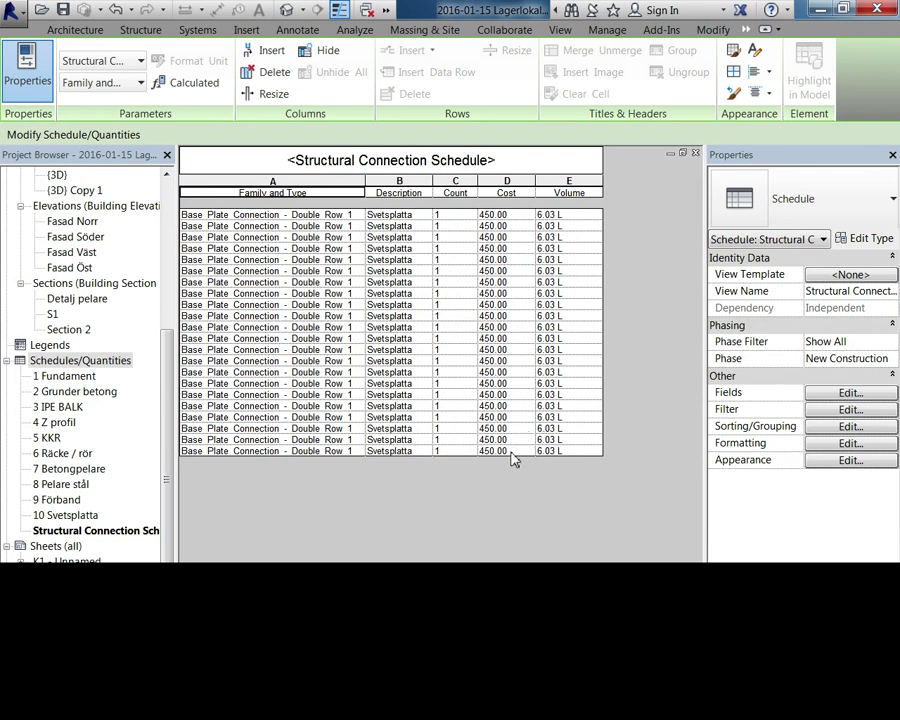
drag(436, 181, 467, 181)
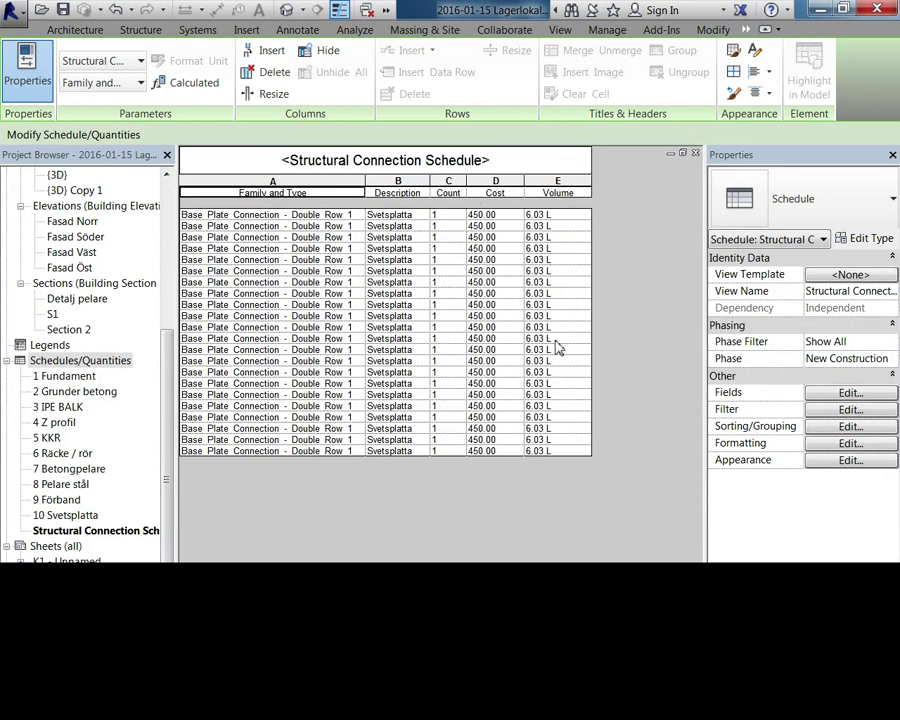
drag(529, 181, 521, 181)
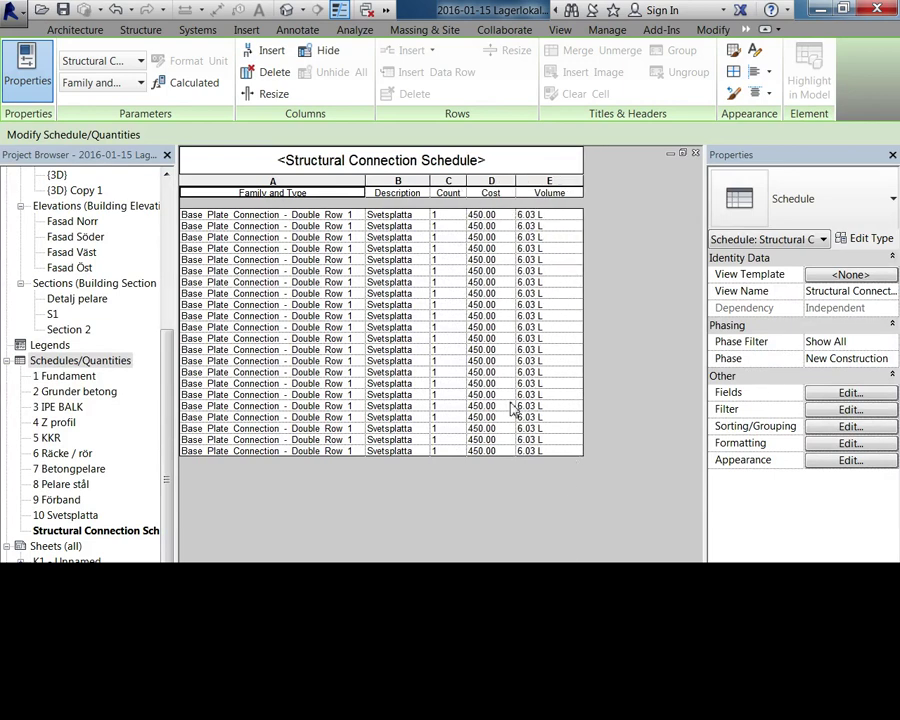
drag(582, 186, 568, 186)
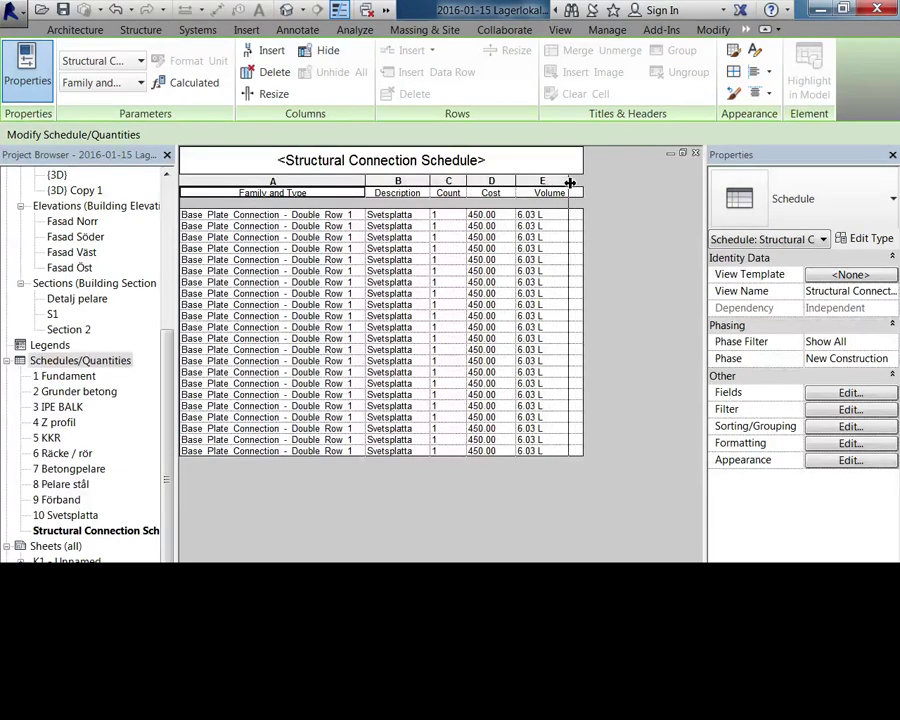
click(849, 392)
- Define a Volume-type calculated field named Vikt with formula Volume*7.85
click(569, 224)
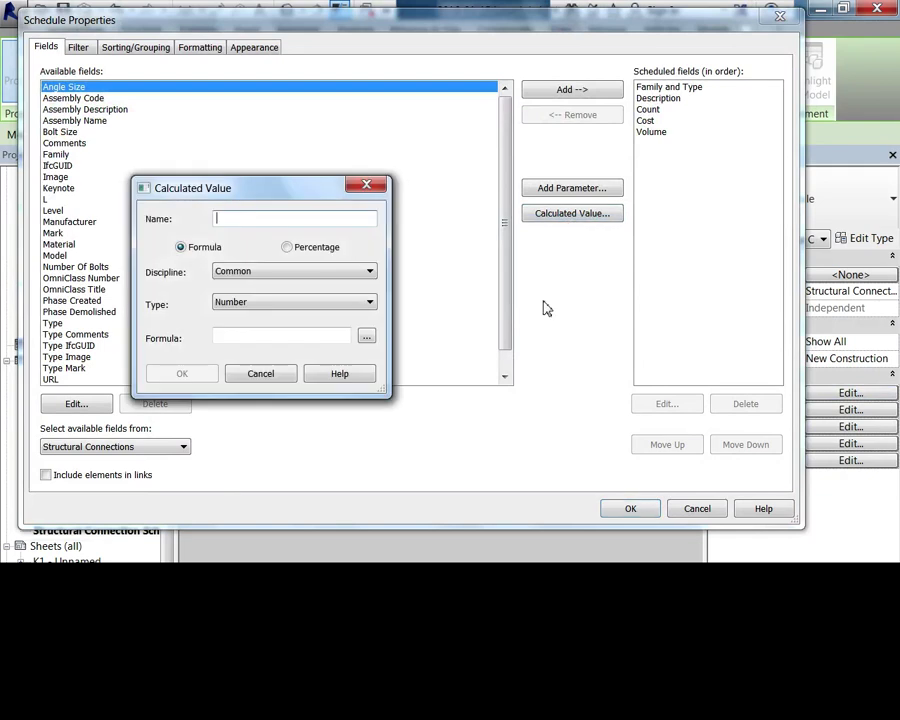
click(330, 302)
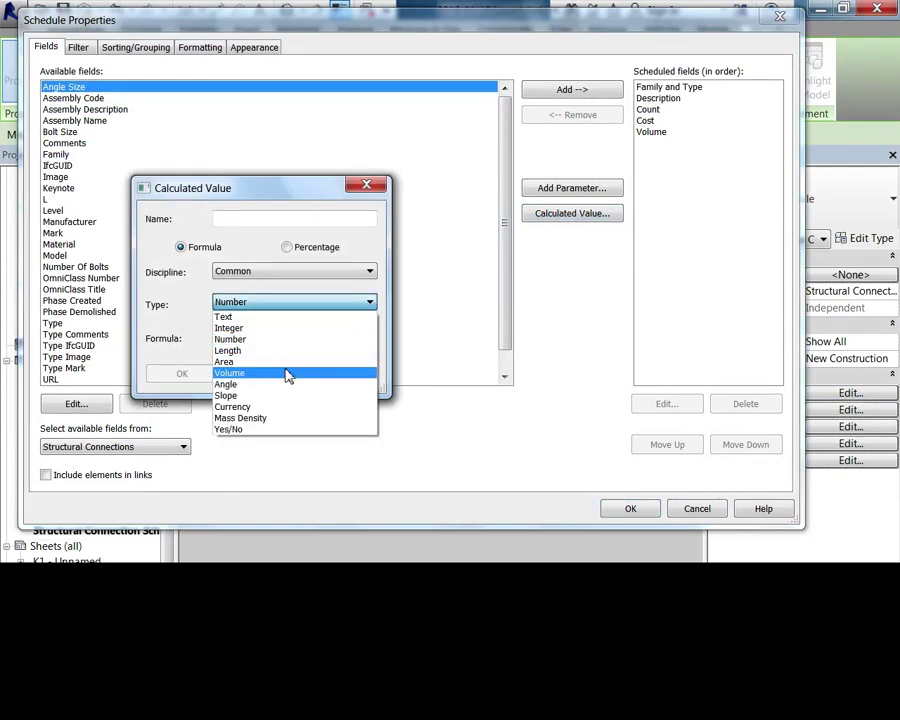
click(287, 374)
click(290, 219)
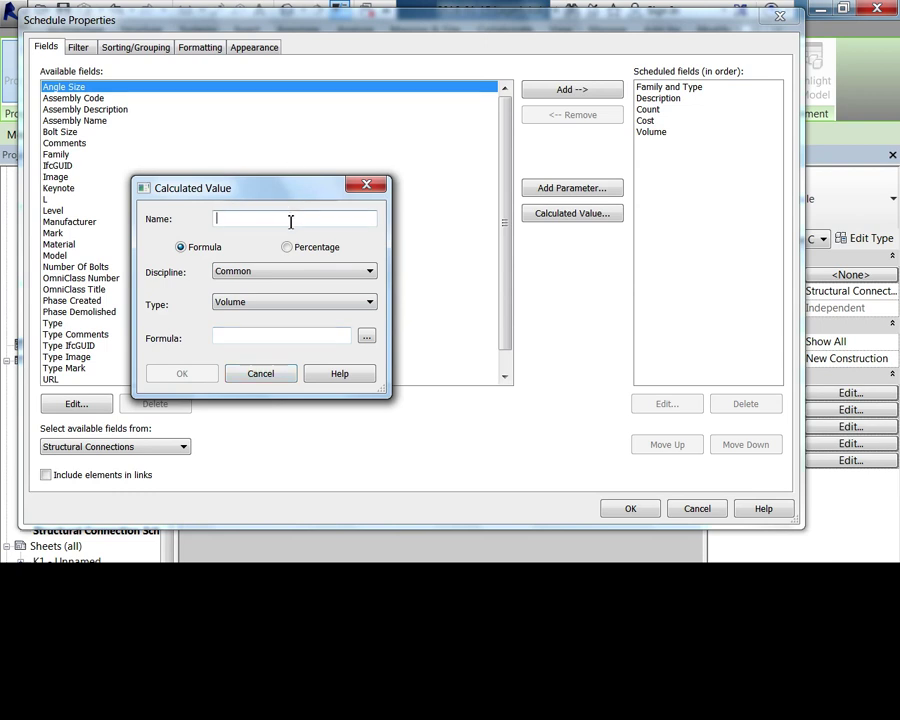
text(Vikt)
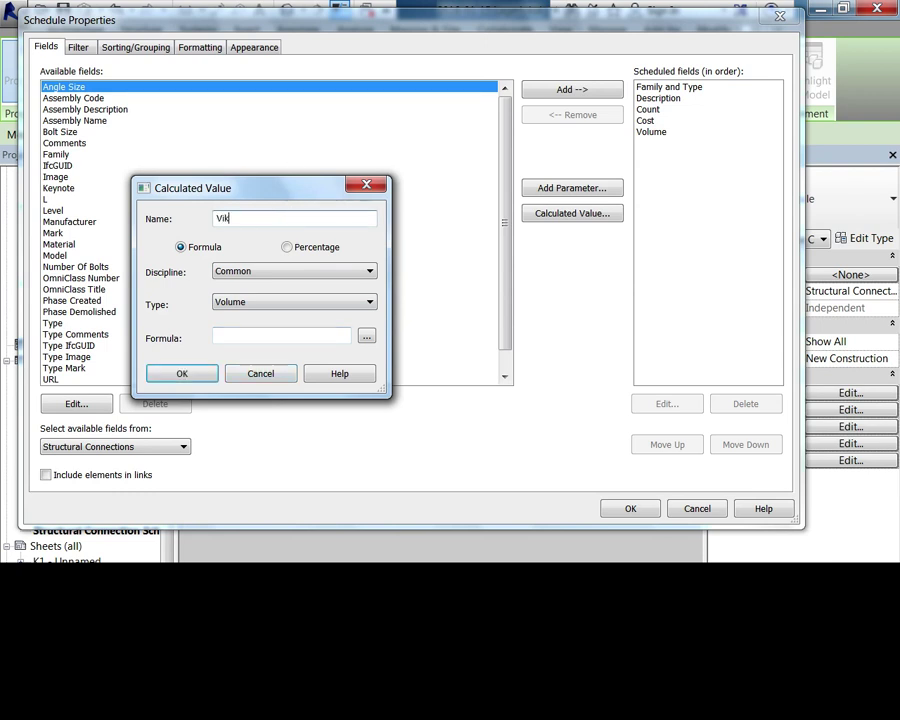
click(367, 337)
click(203, 228)
click(203, 239)
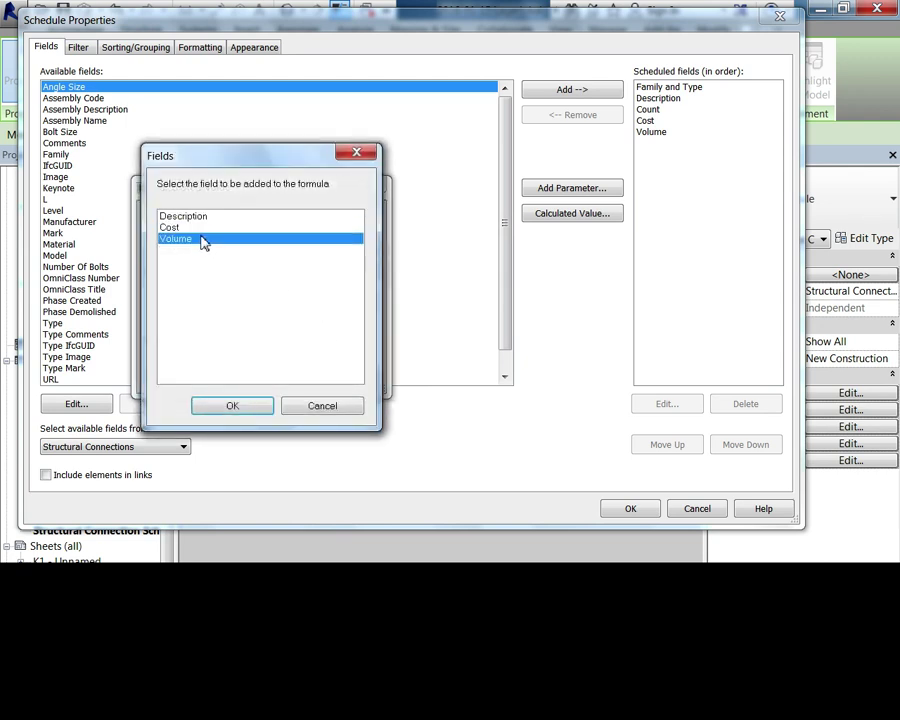
double_click(198, 238)
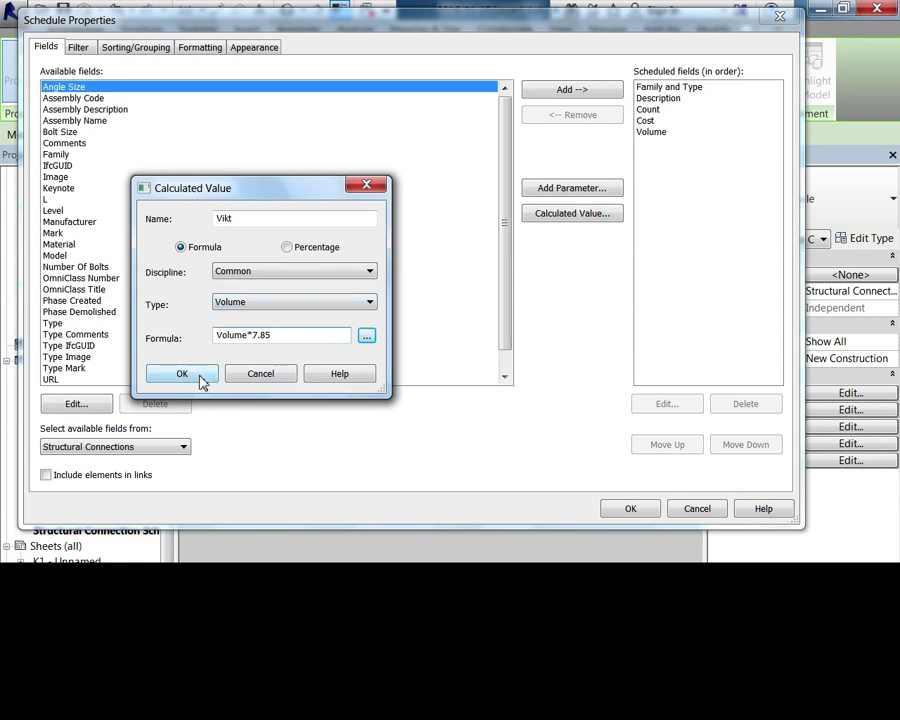
- Confirm Vikt and format it in Liters with no unit symbol, showing 47.37 per row
click(203, 376)
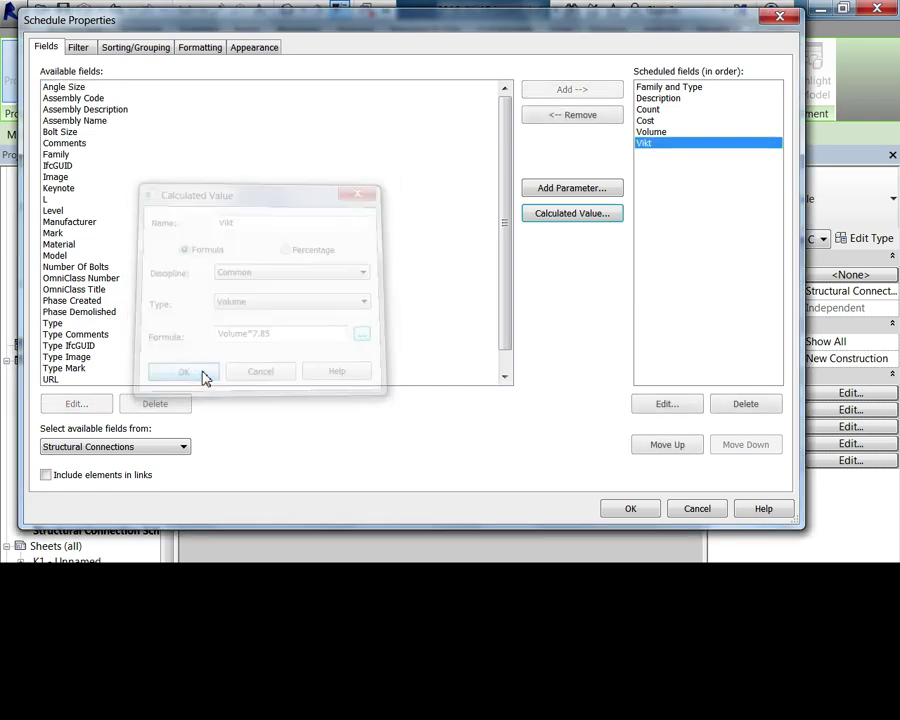
click(207, 56)
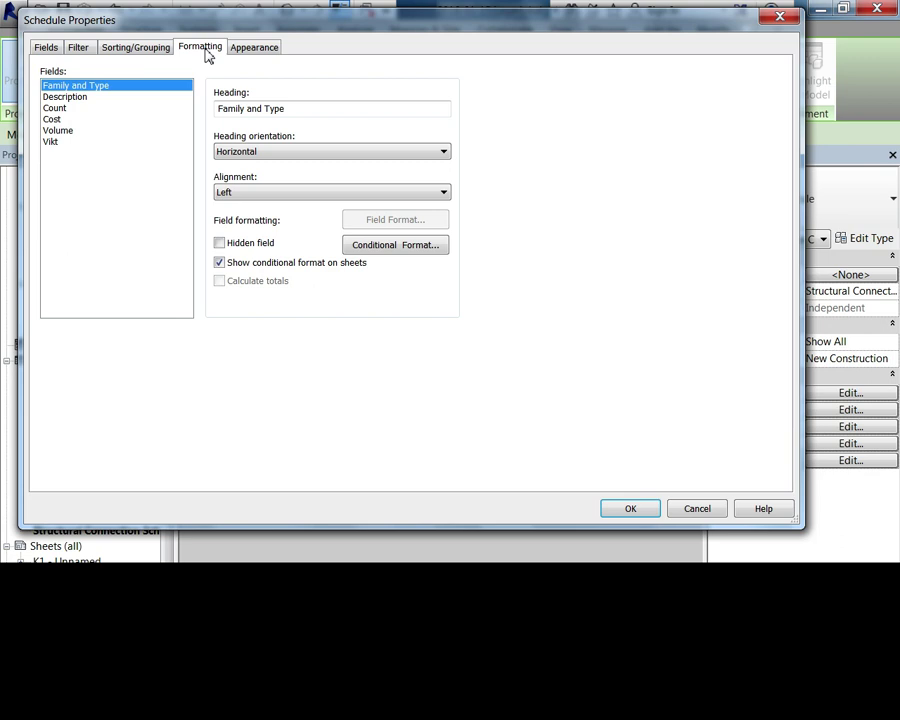
click(64, 142)
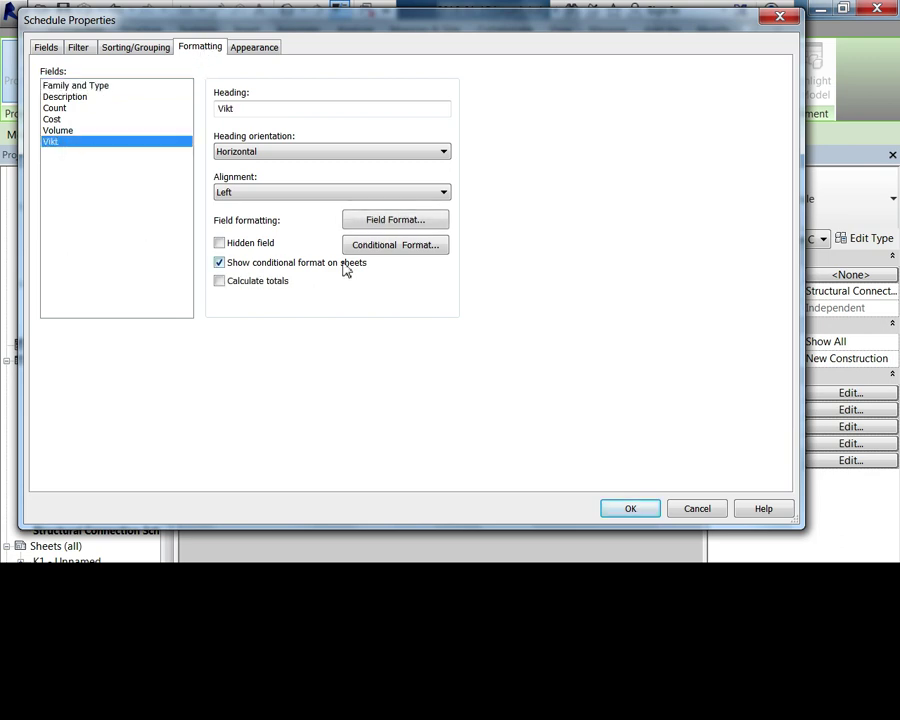
click(402, 226)
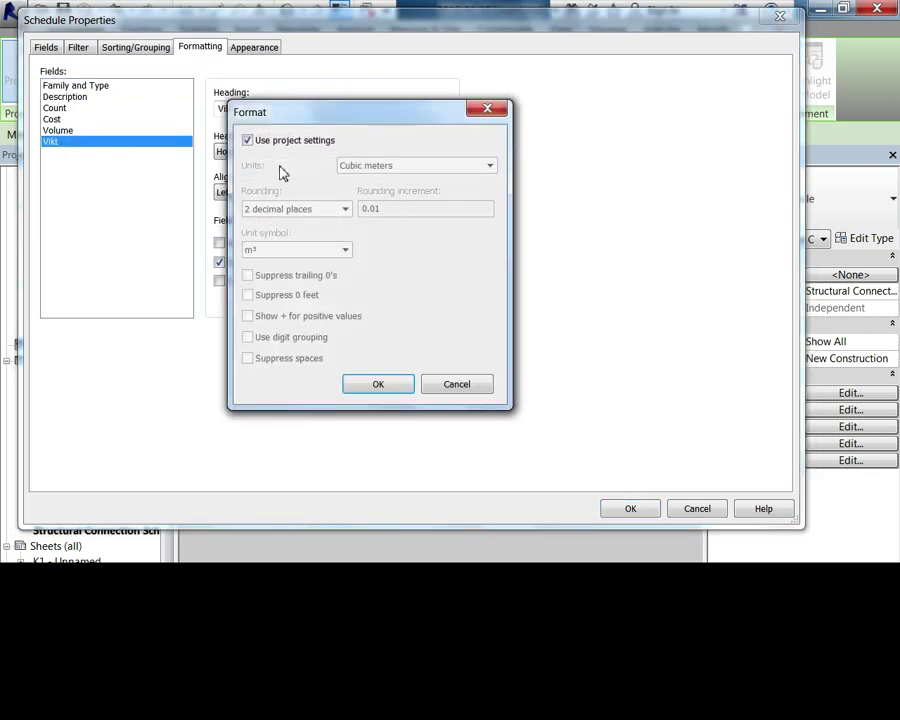
click(280, 141)
click(360, 165)
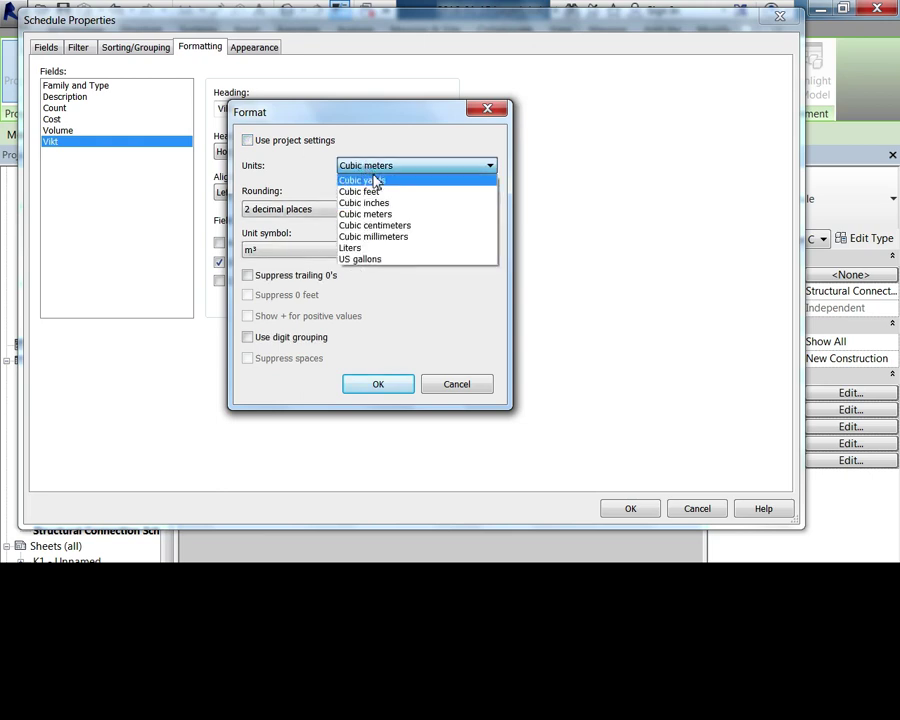
click(380, 248)
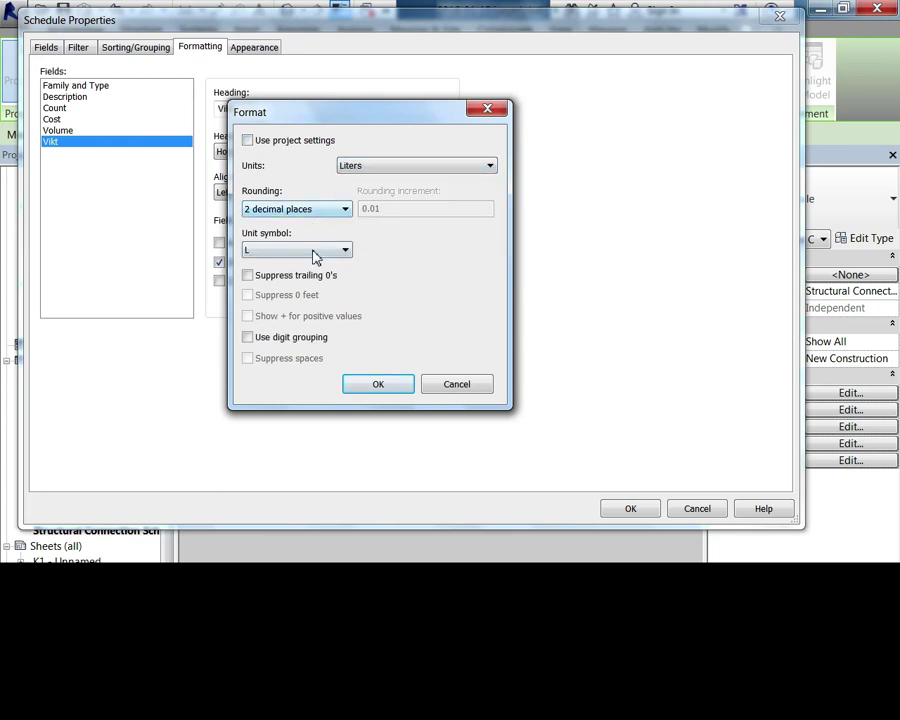
click(315, 252)
click(290, 266)
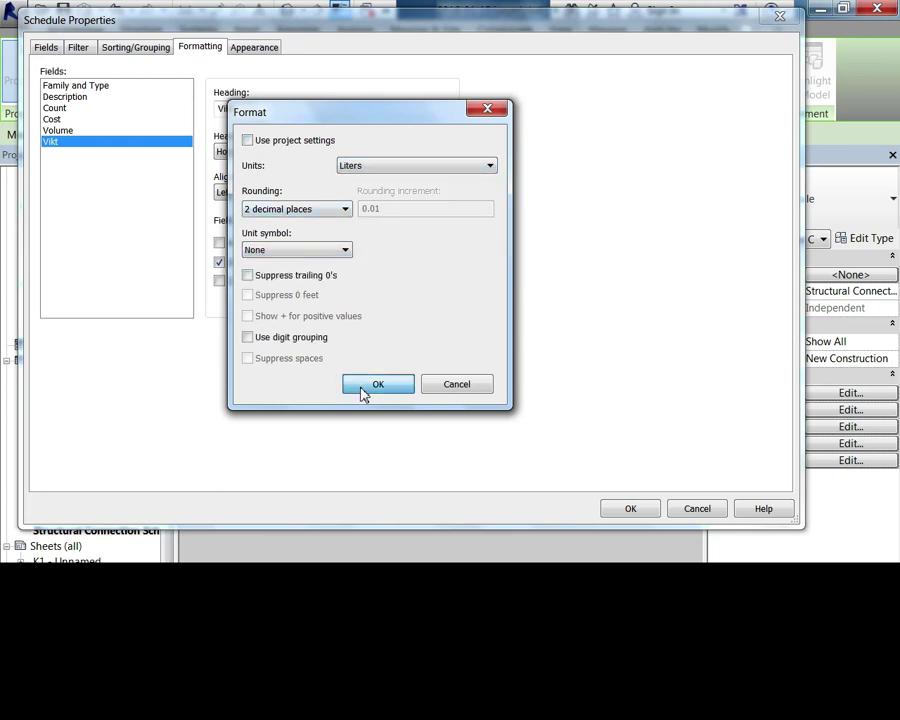
click(366, 388)
click(629, 510)
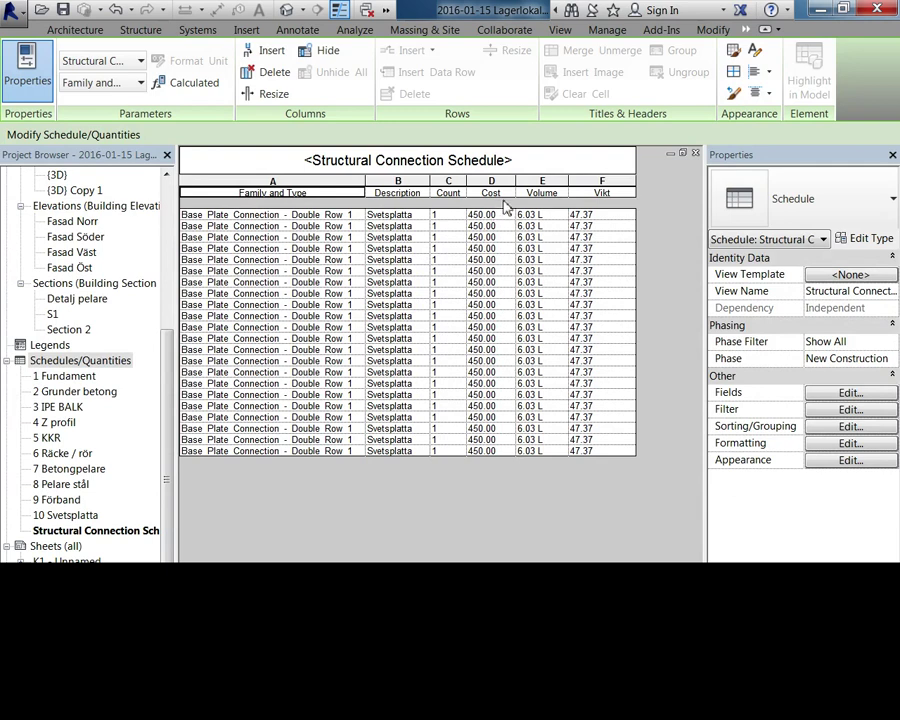
- Rename the Cost heading to Kilopris and set the price to 20 for all base plates
click(506, 194)
text(Kilopri)
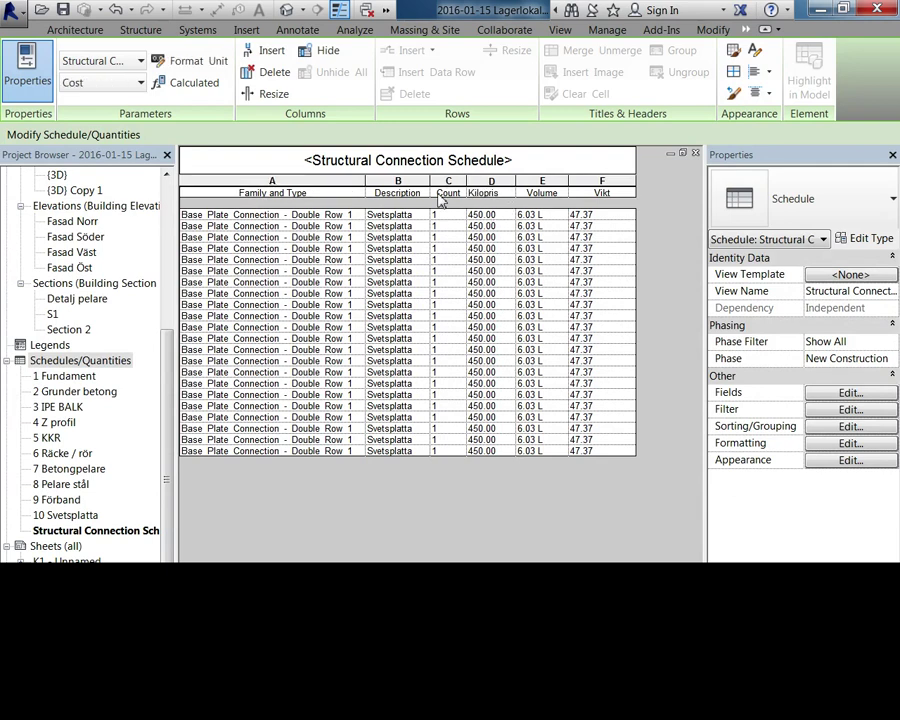
key(Down)
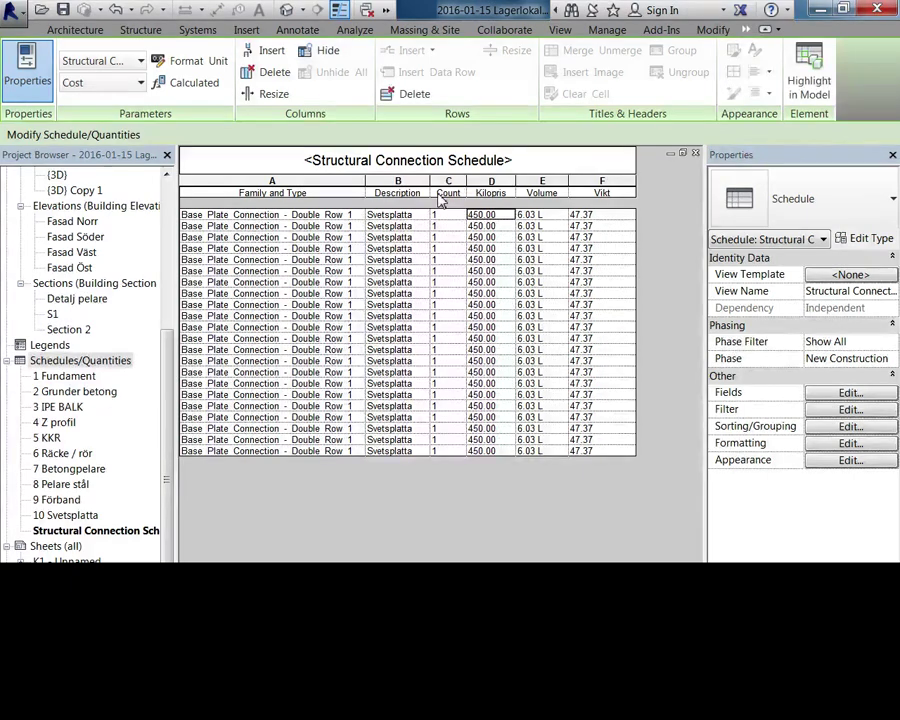
text(20)
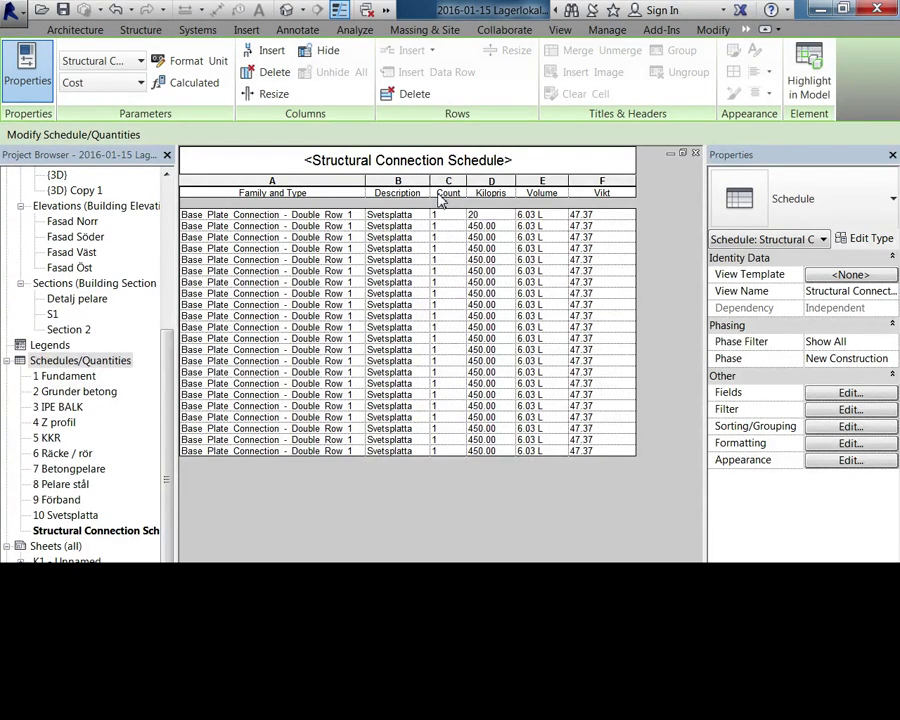
key(Return)
key(Return)
click(440, 197)
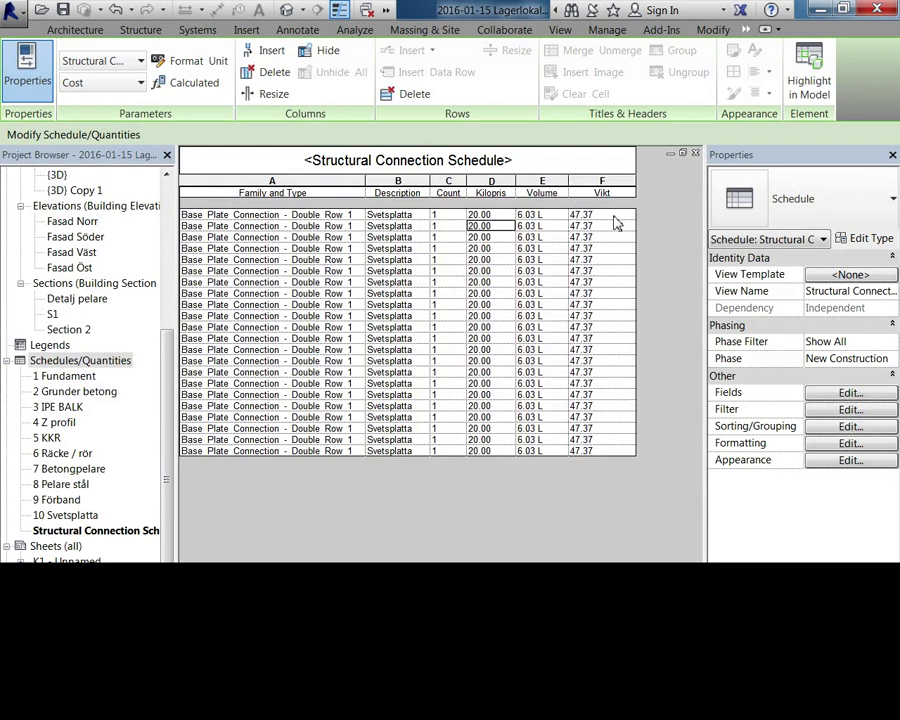
- Start a new Volume-type calculated field and insert Vikt into its formula
click(818, 393)
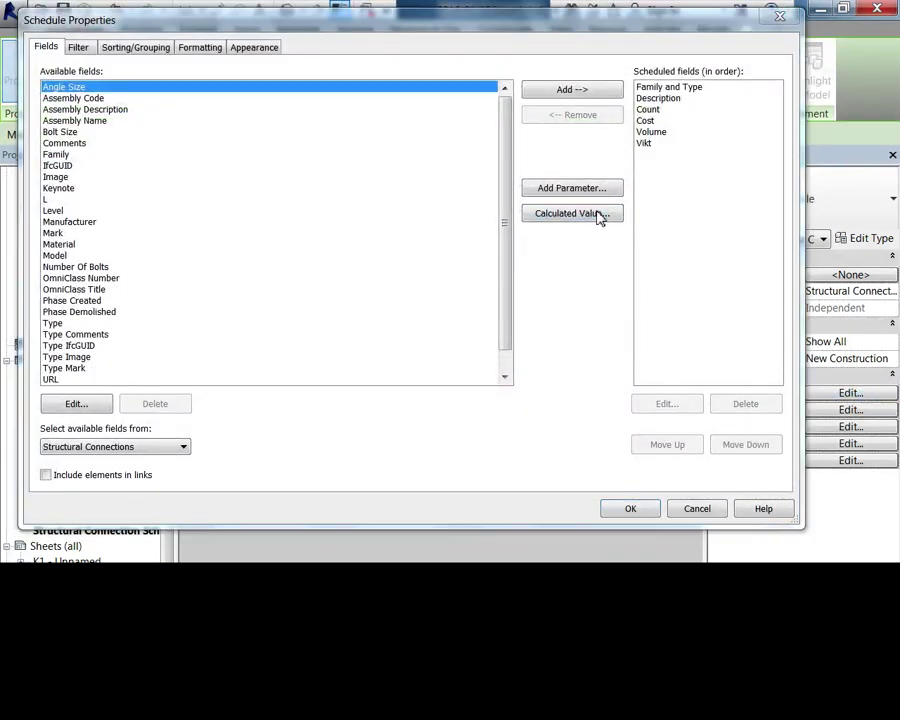
click(604, 214)
click(349, 305)
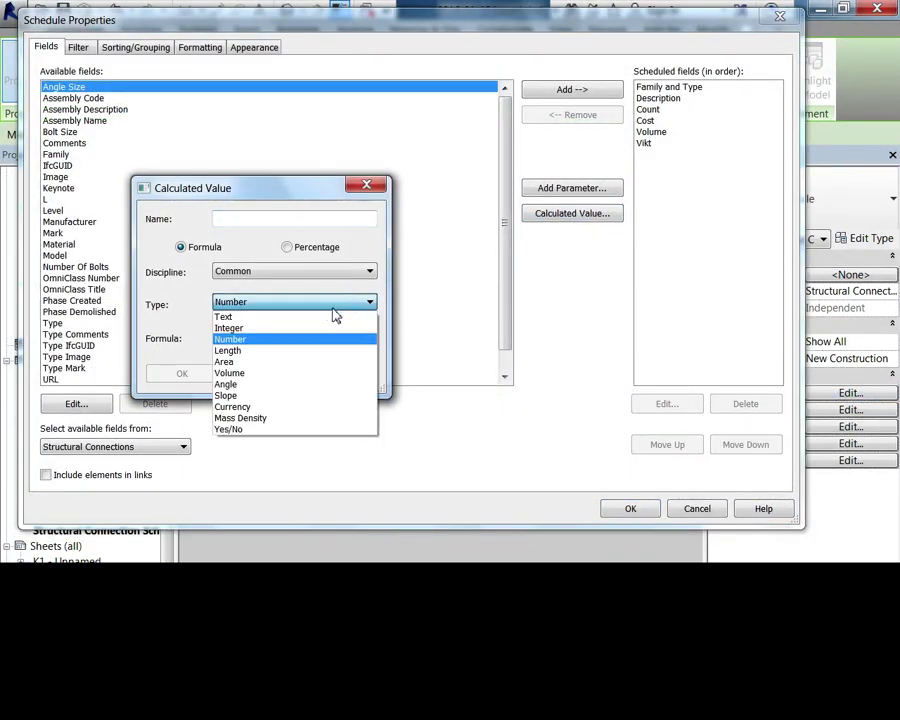
click(289, 374)
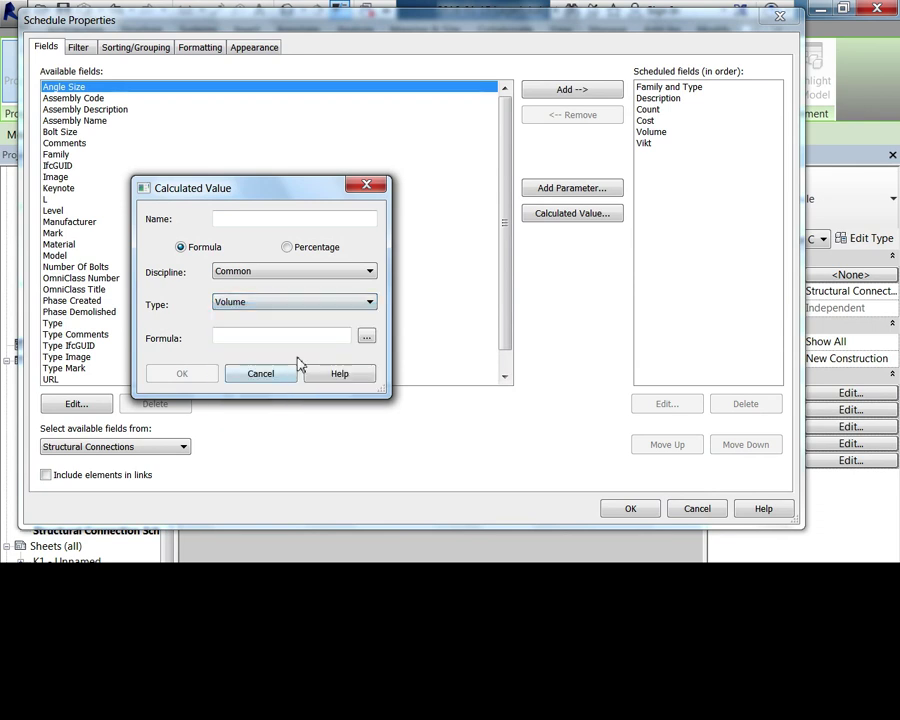
click(362, 340)
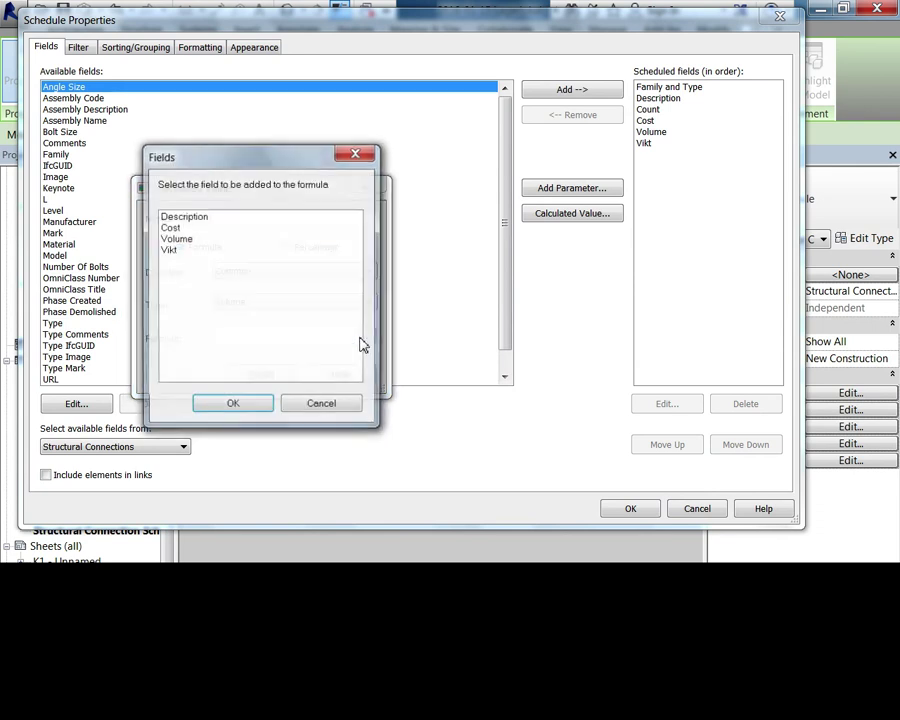
click(190, 251)
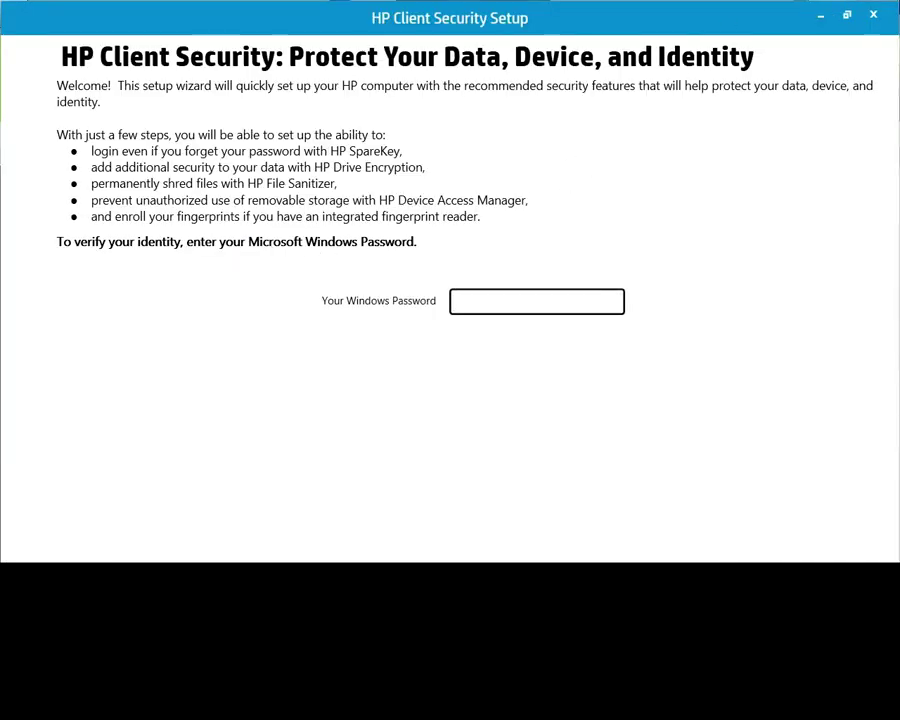
click(873, 14)
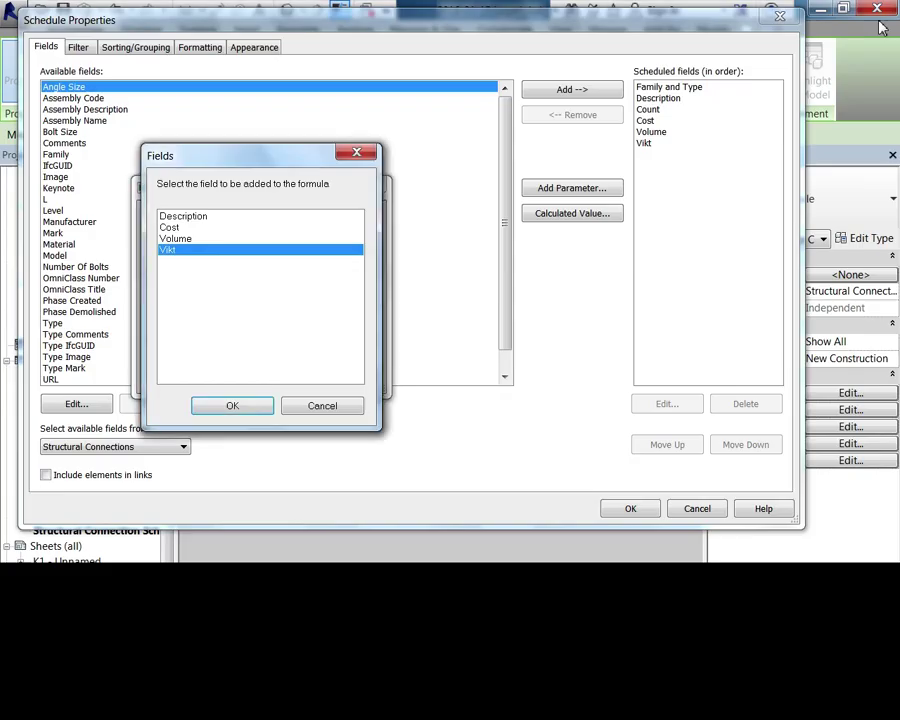
key(Return)
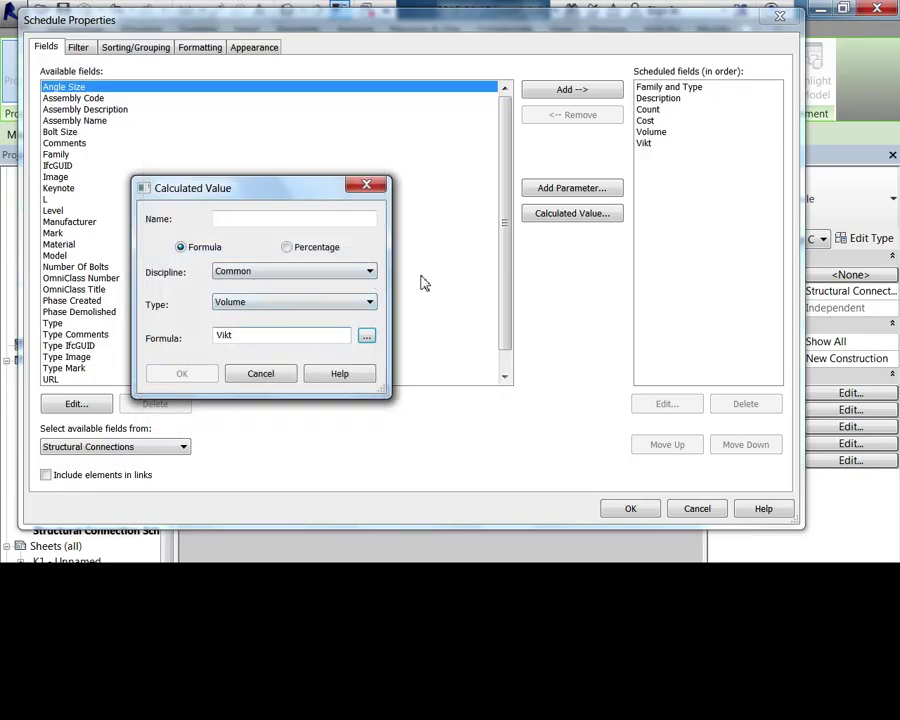
- Complete the formula as Vikt*Cost, name the field Pris and create it
click(367, 336)
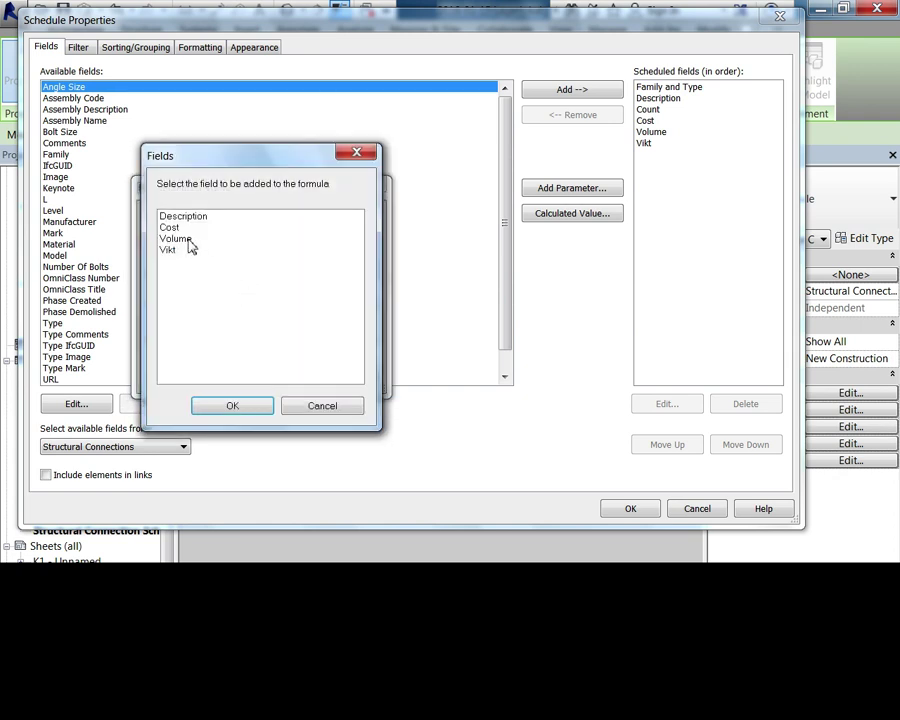
click(182, 228)
click(231, 405)
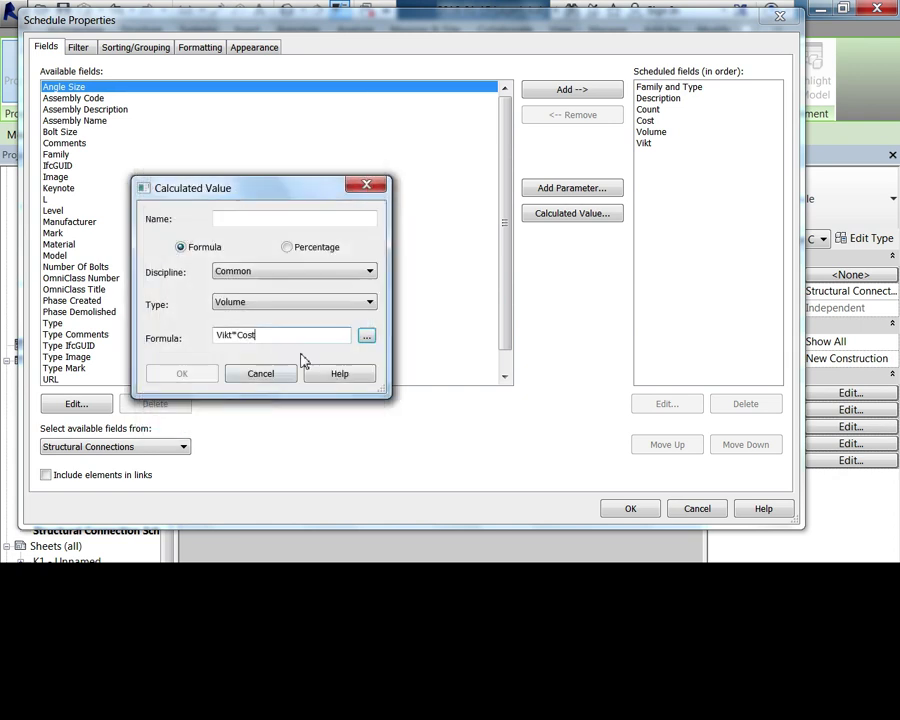
click(314, 219)
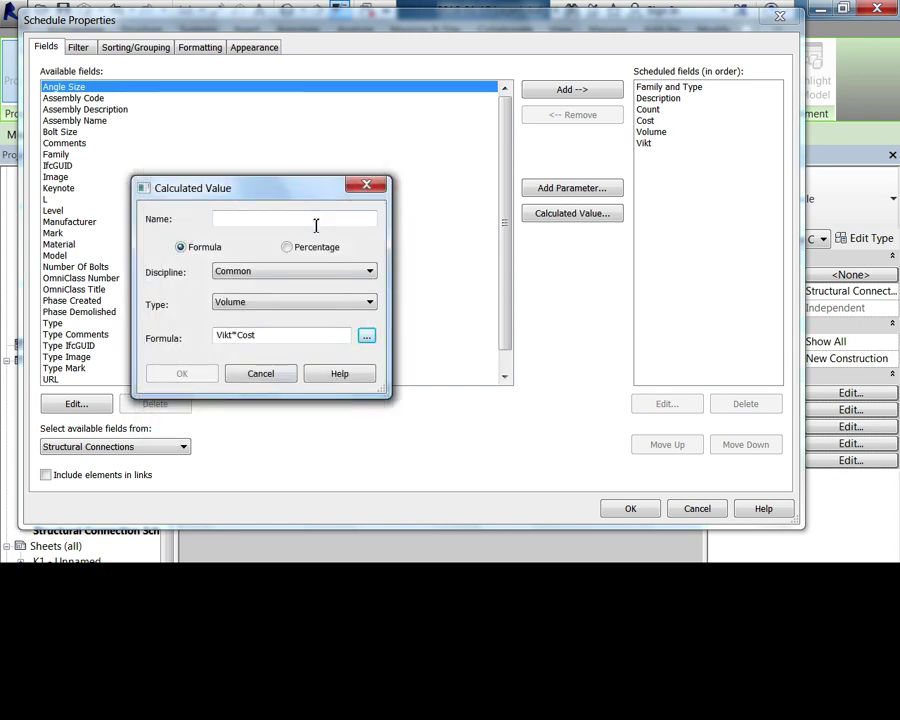
text(Pris)
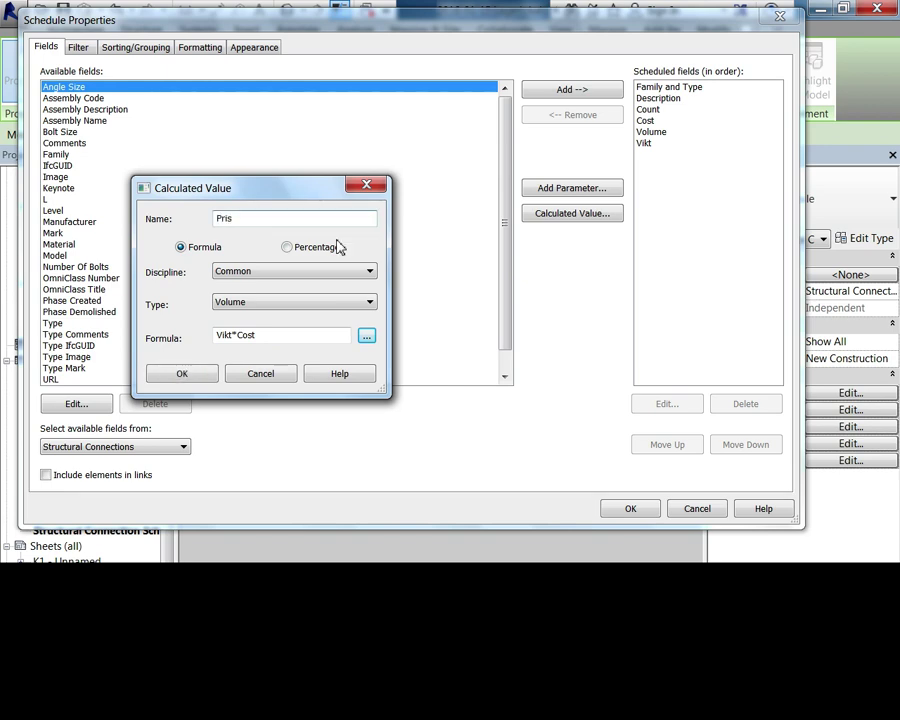
click(182, 374)
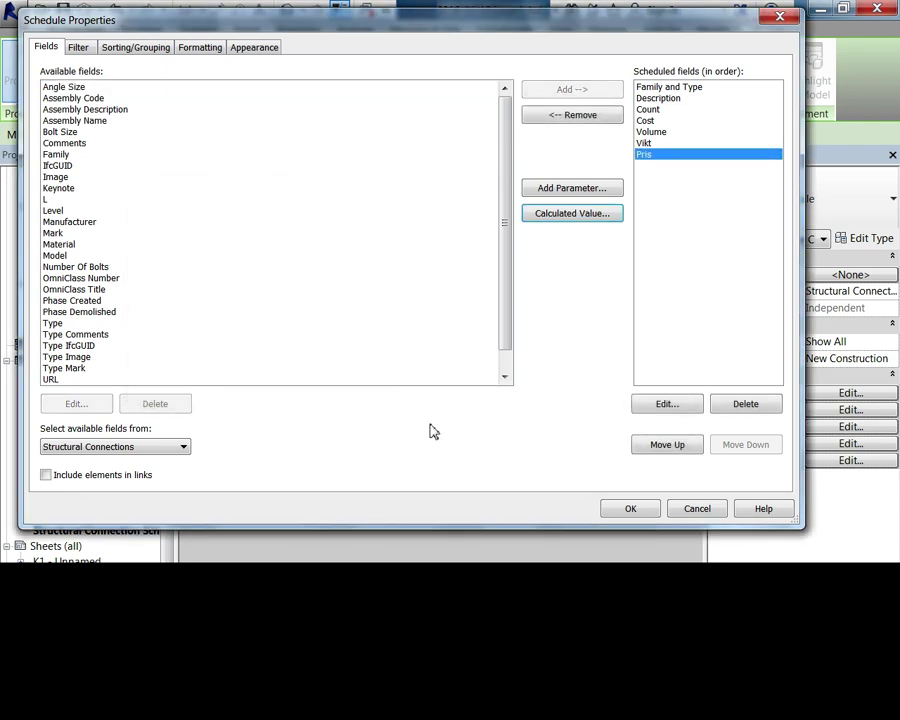
- Format the Pris column in Liters with no unit symbol and enable its totals
click(629, 509)
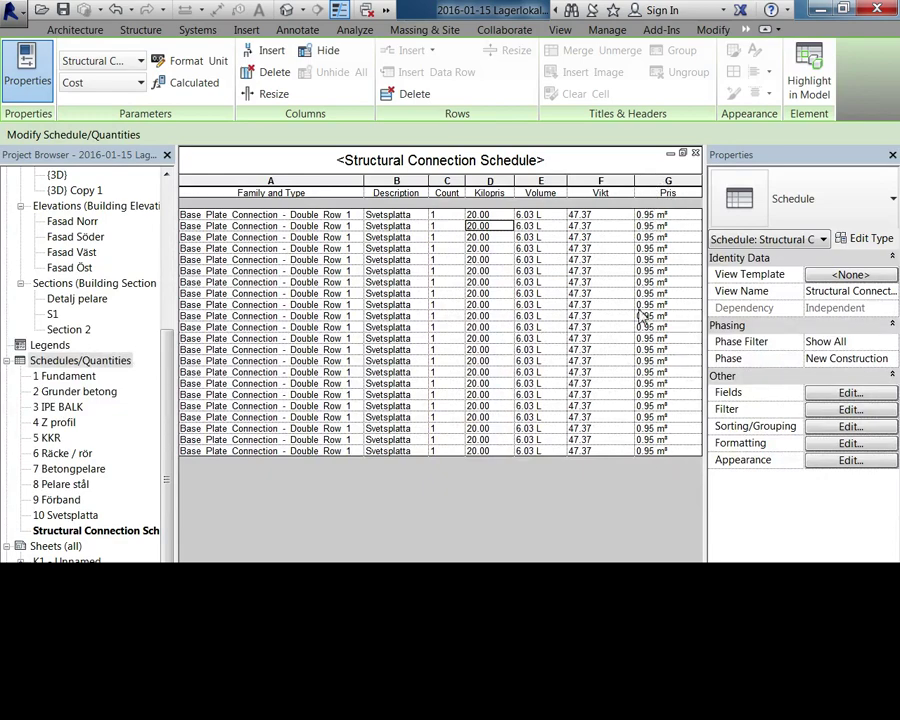
click(851, 444)
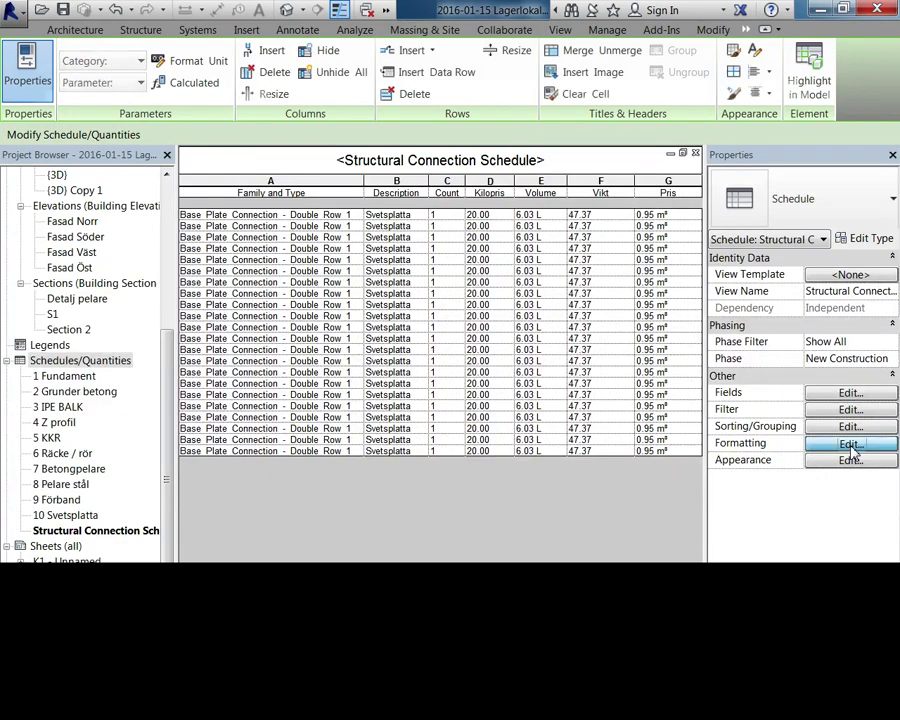
click(115, 152)
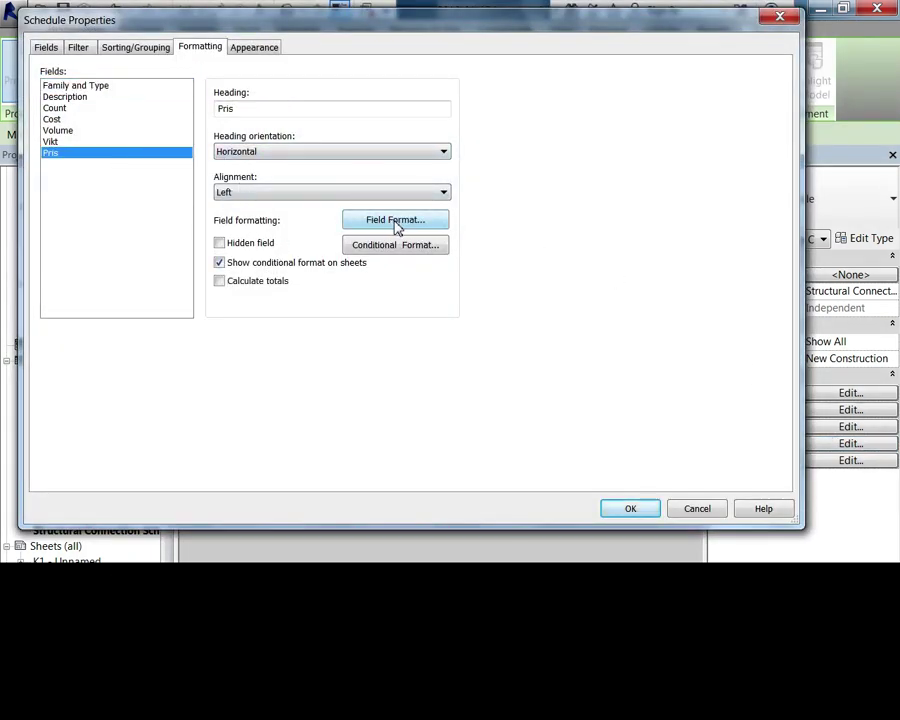
click(397, 222)
click(258, 142)
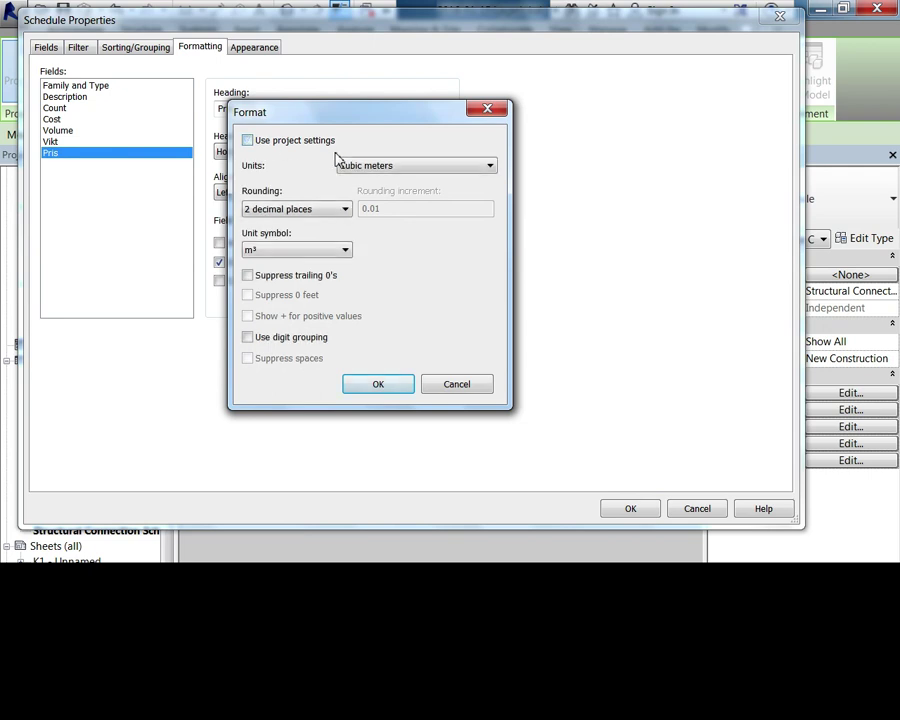
click(354, 166)
click(378, 248)
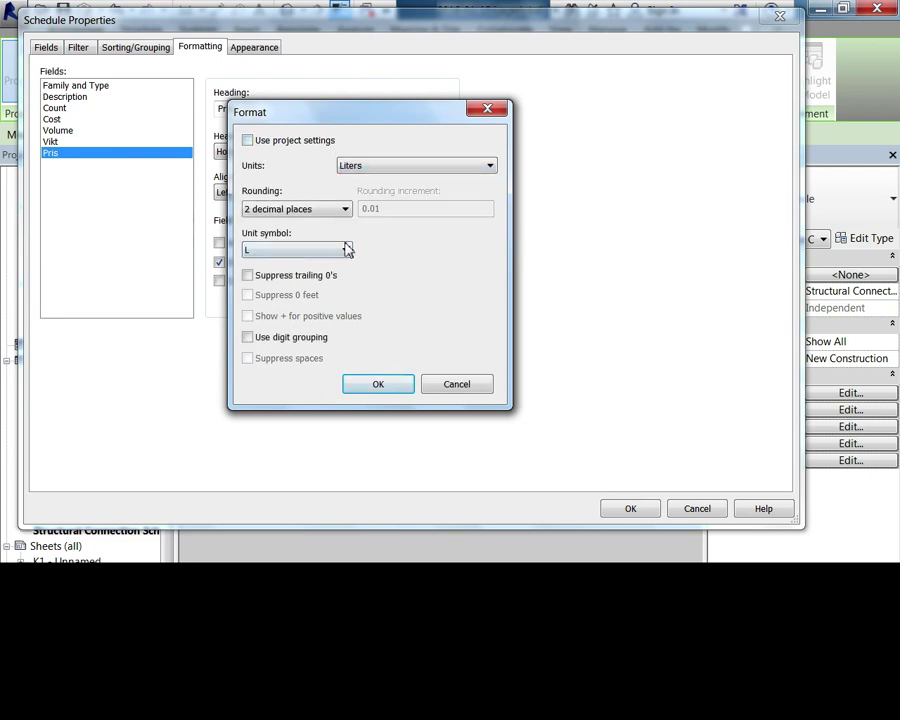
click(345, 249)
click(324, 264)
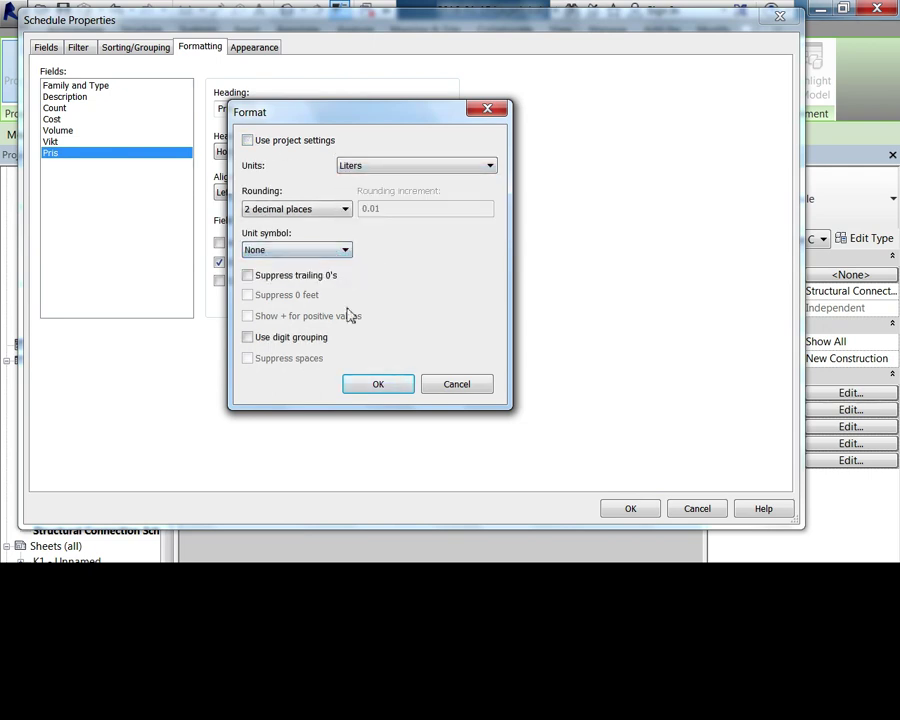
click(370, 383)
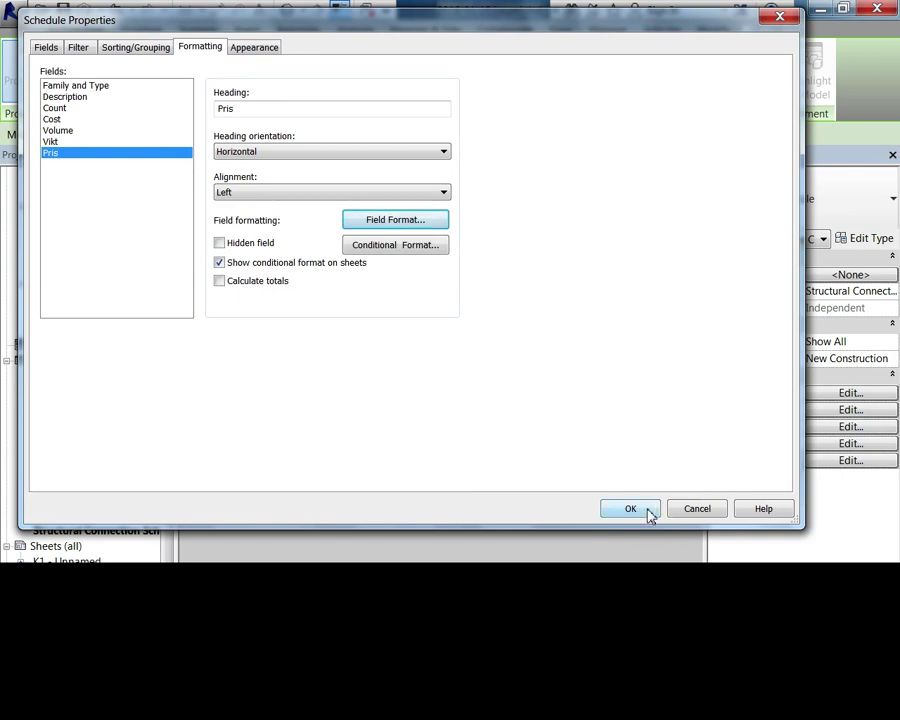
click(257, 283)
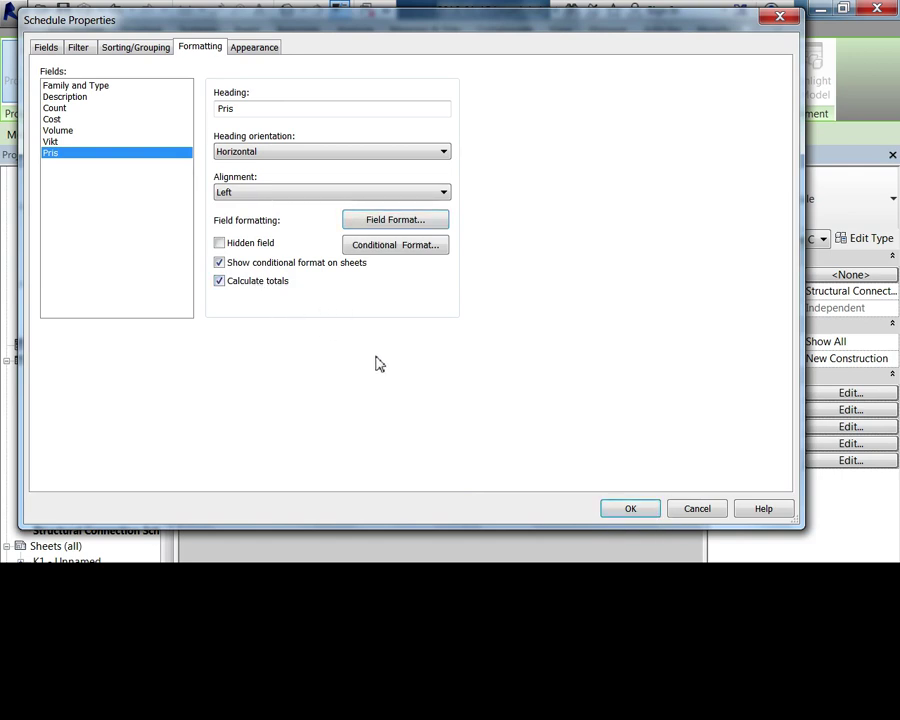
click(631, 508)
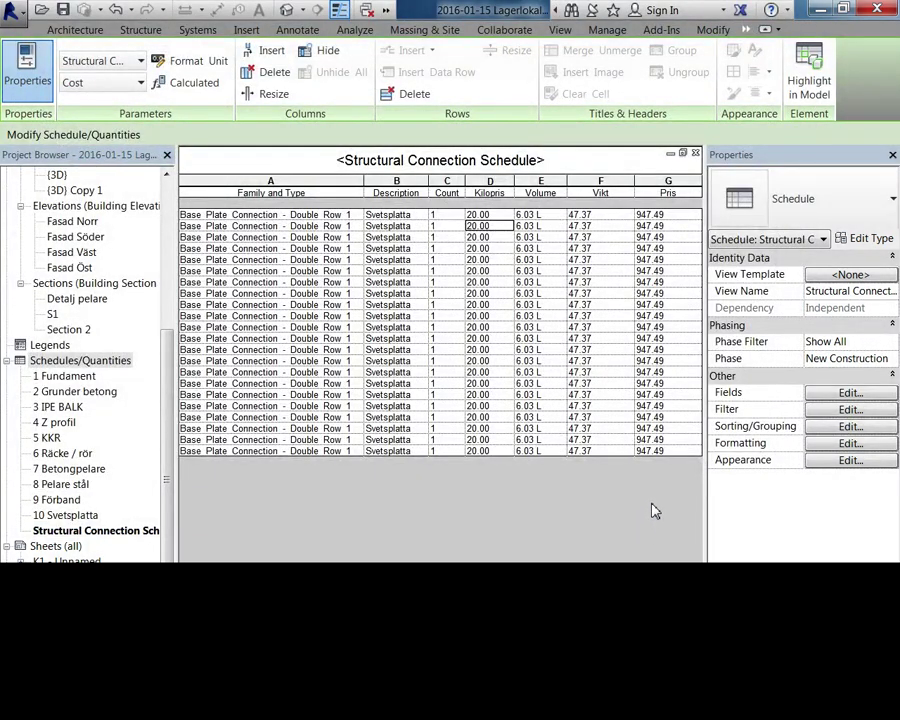
- Turn off totals for the Pris column again
click(852, 444)
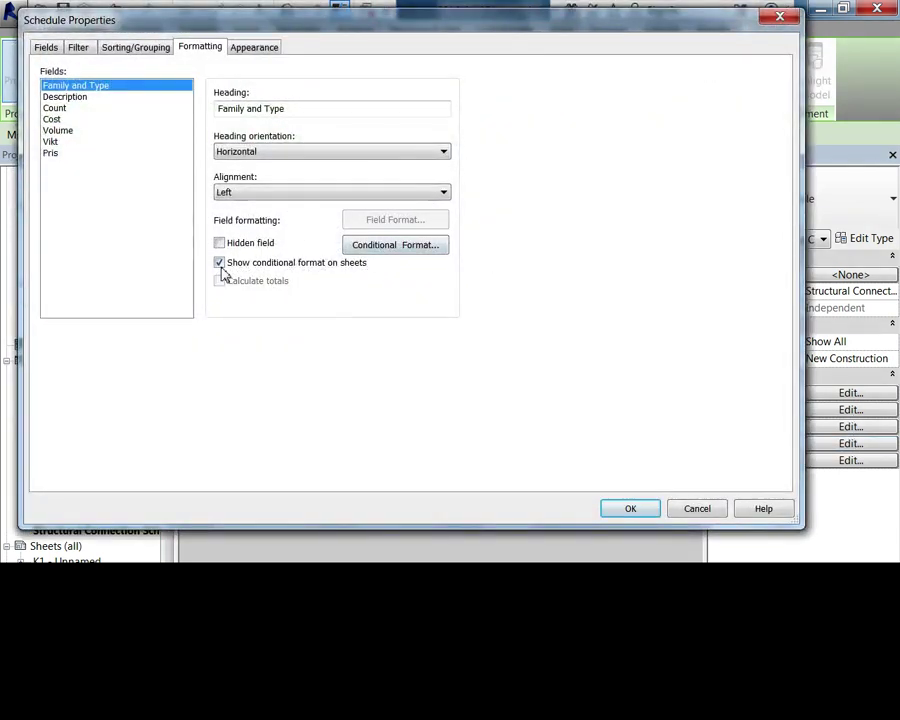
click(76, 154)
click(241, 285)
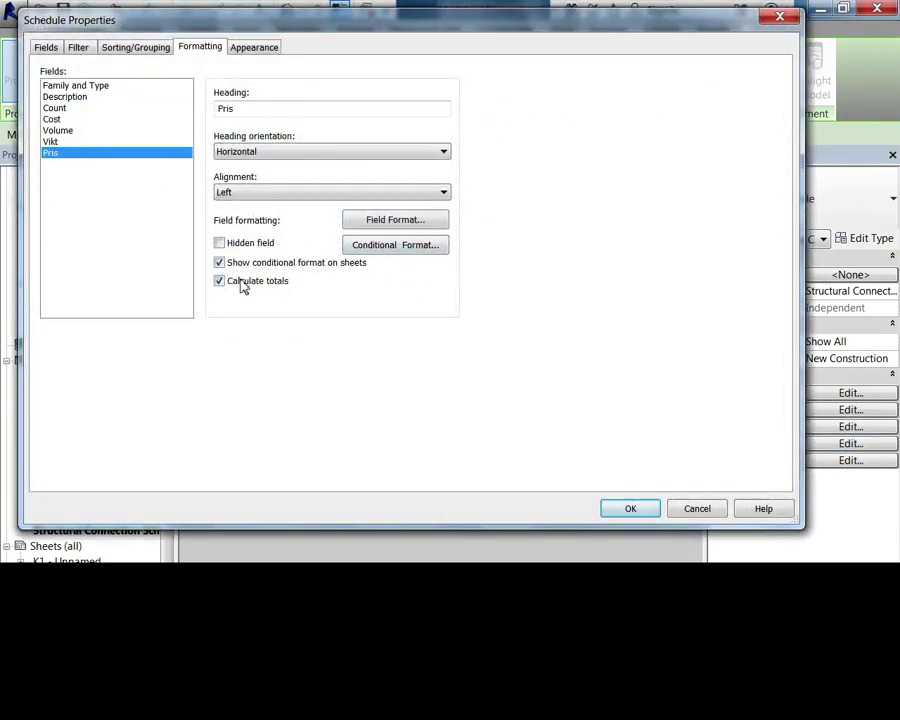
click(241, 285)
click(630, 508)
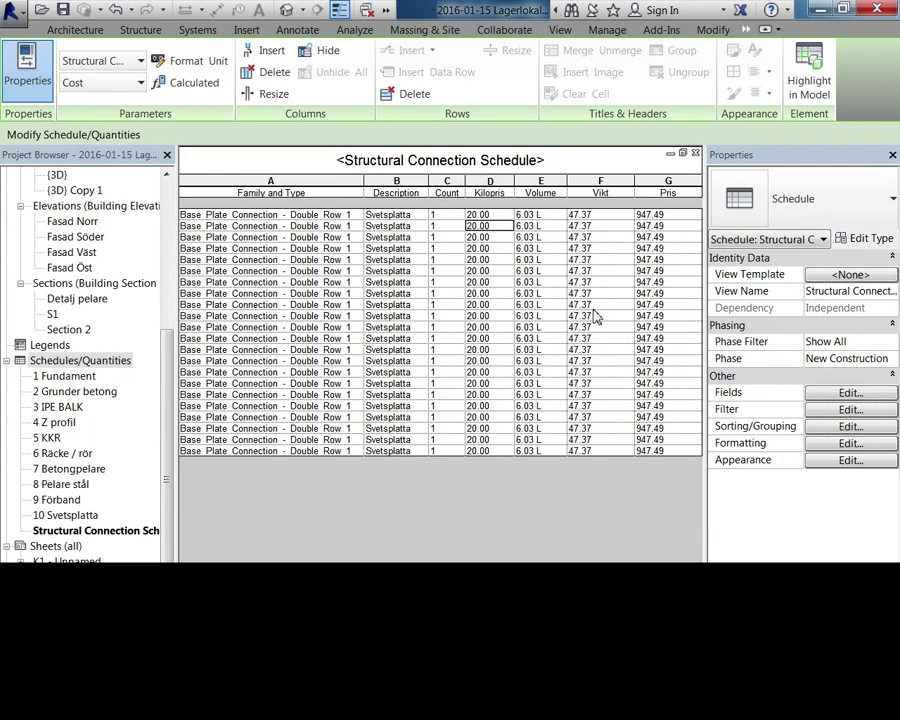
- Enable grand totals, stop itemizing every instance, and group rows by Family and Type
click(834, 426)
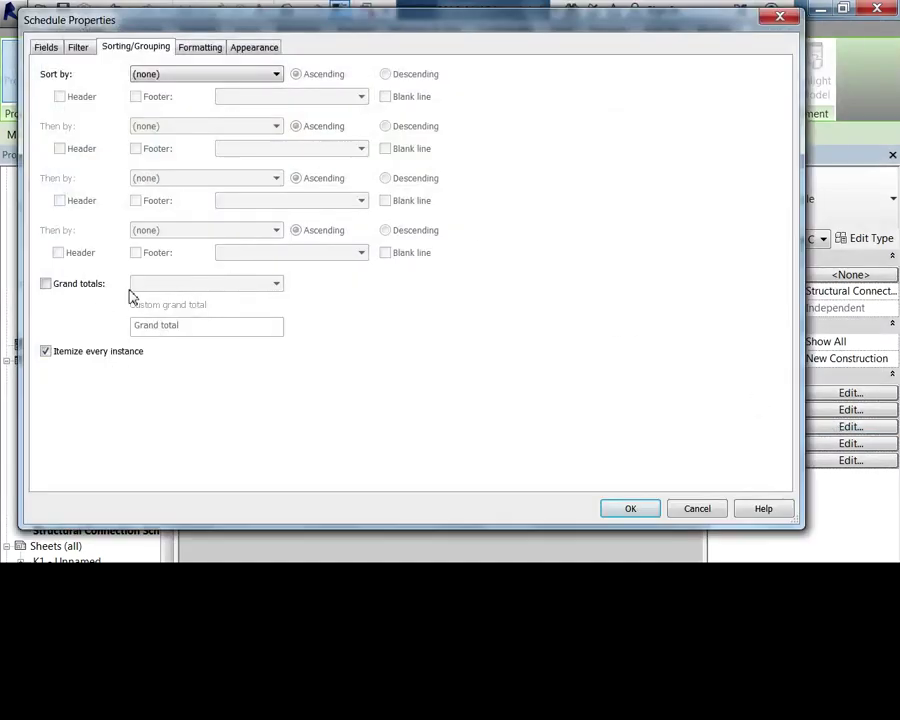
click(46, 283)
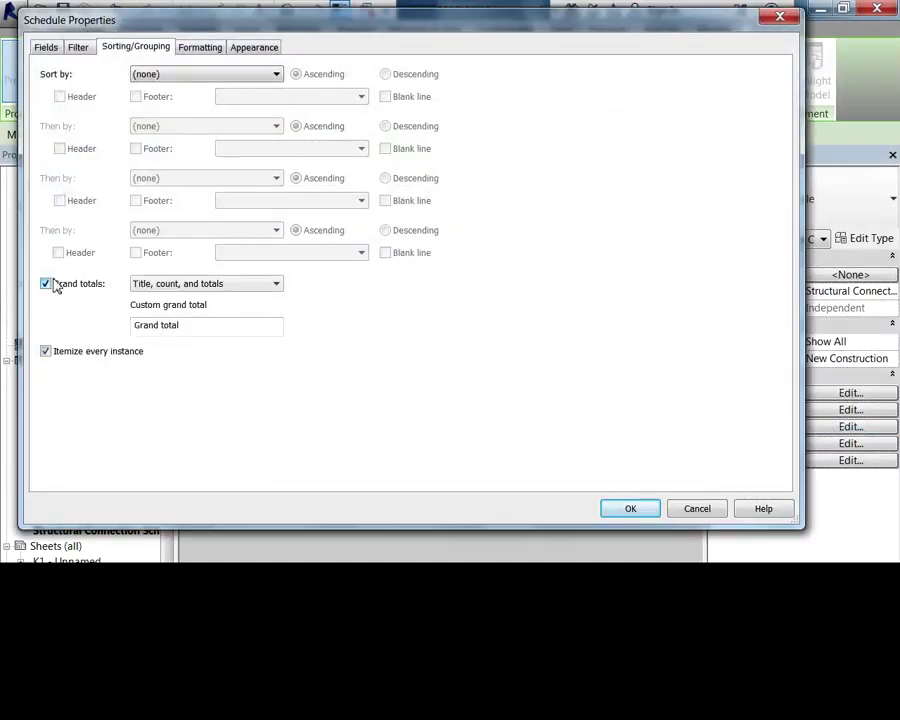
click(66, 356)
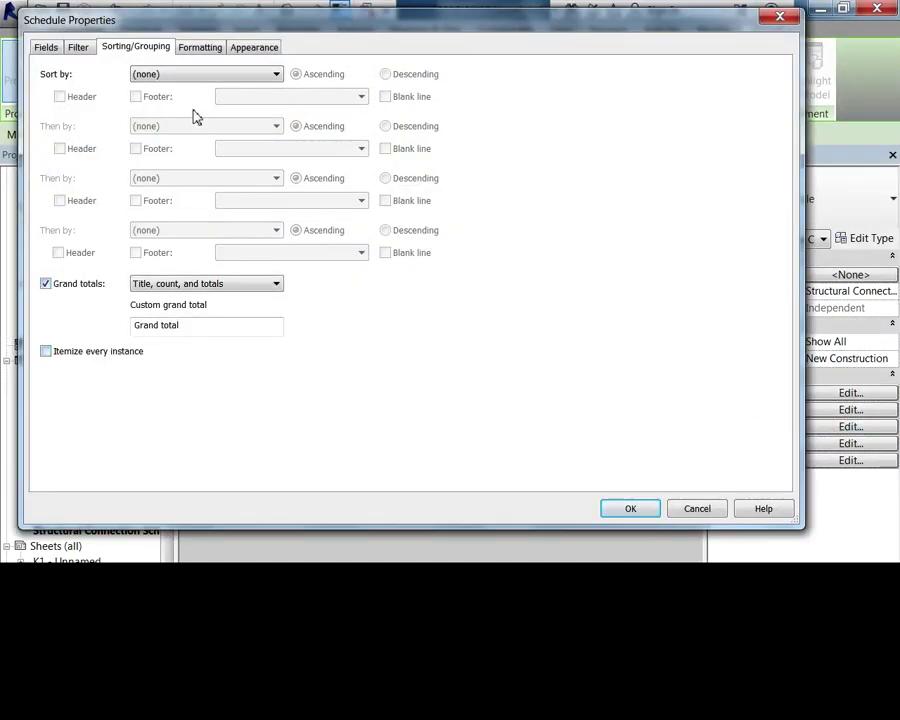
click(222, 78)
click(209, 101)
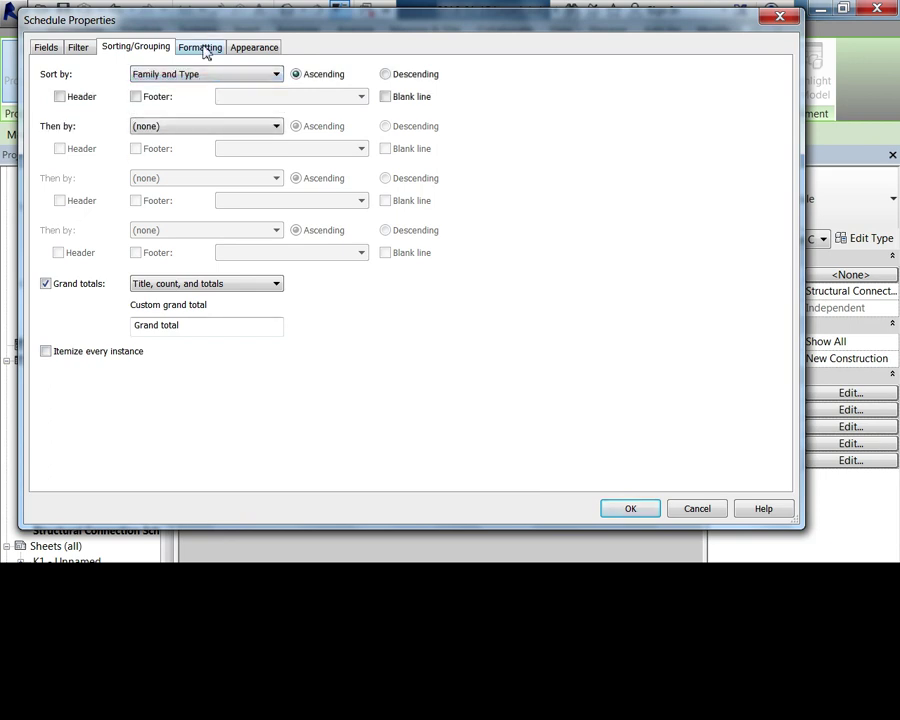
- Keep totals calculated for the Pris field, giving a 20844.76 grand total
click(203, 52)
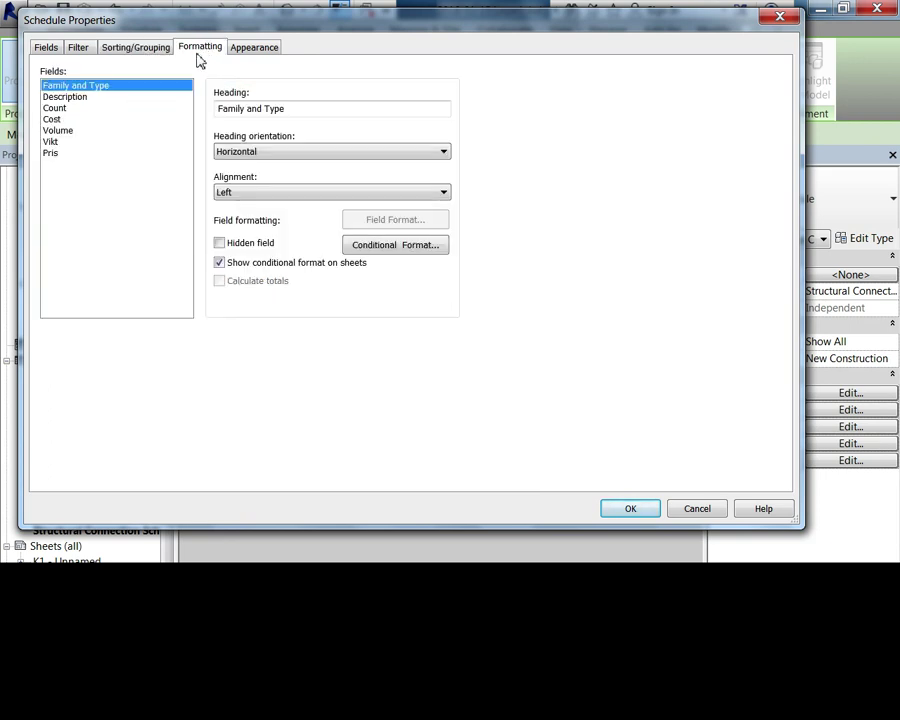
click(52, 152)
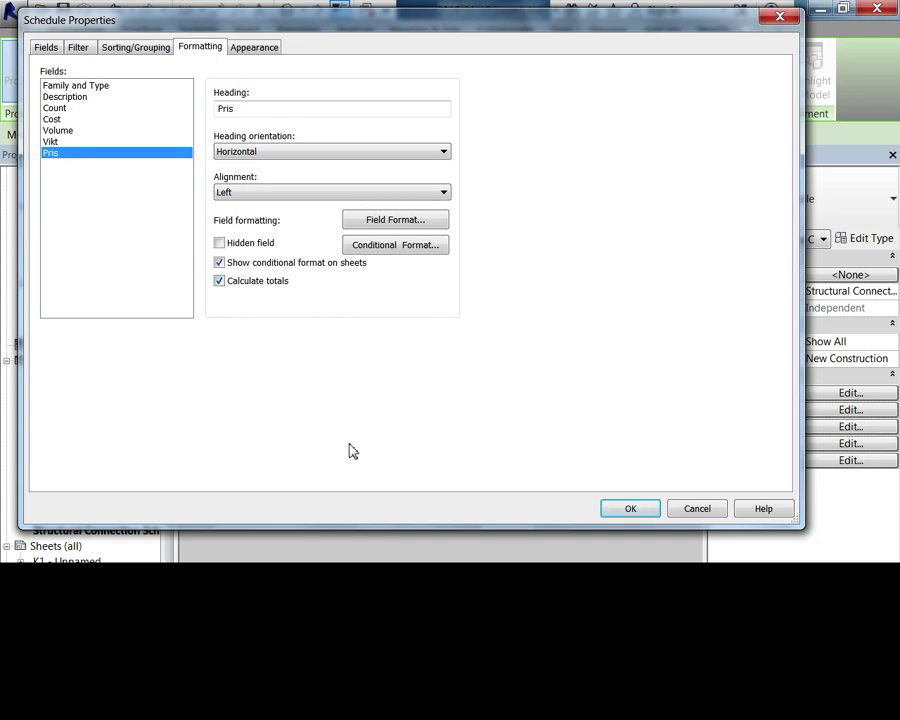
click(632, 508)
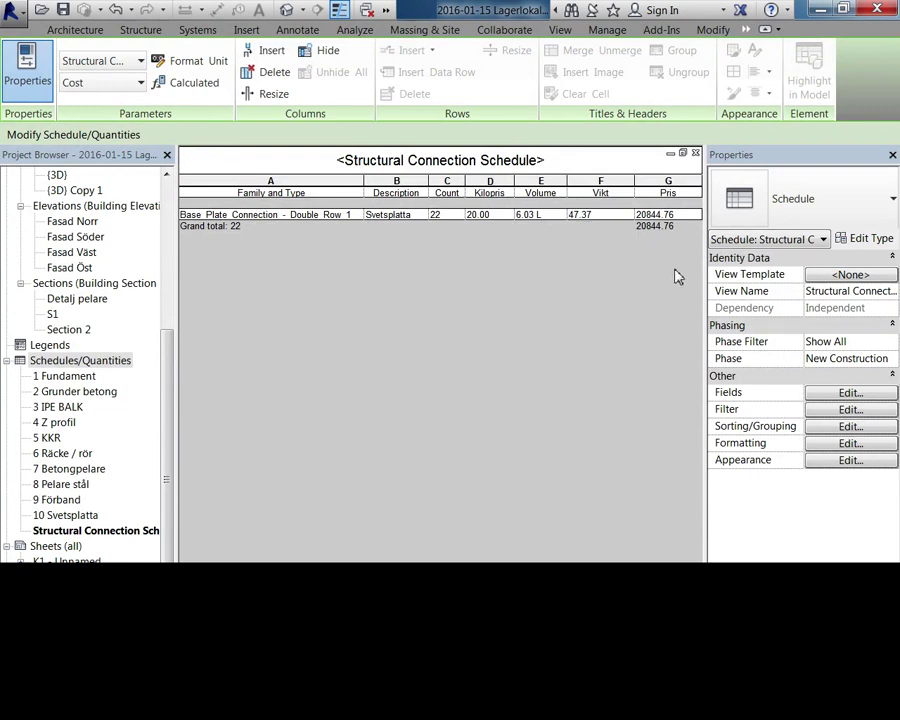
- In the {3D} view, select the base plate connection and edit its family
double_click(62, 175)
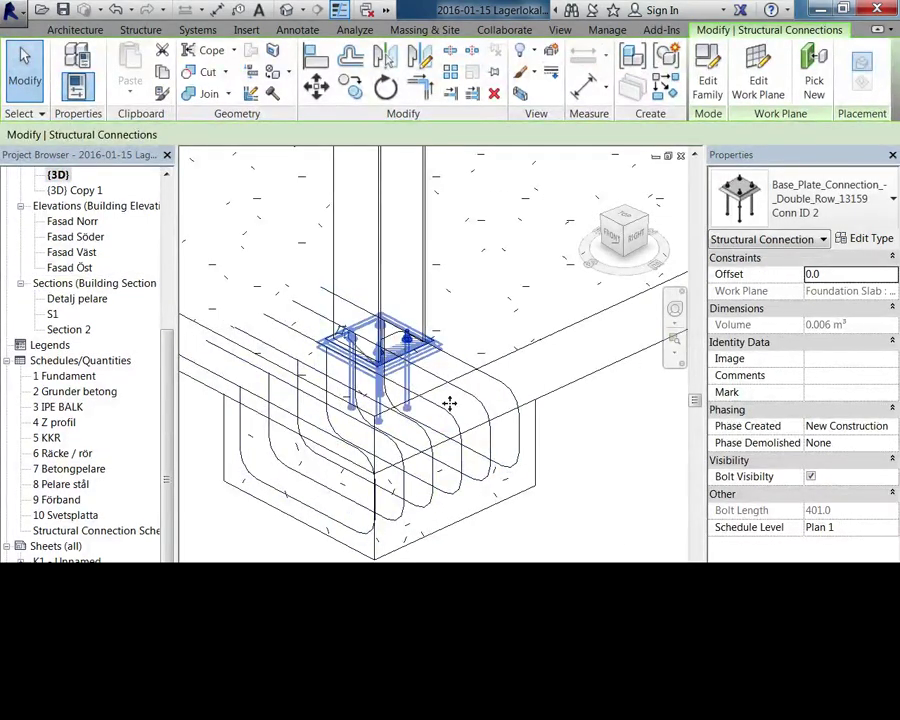
drag(450, 402, 570, 466)
scroll(620, 552, up, 2)
click(620, 552)
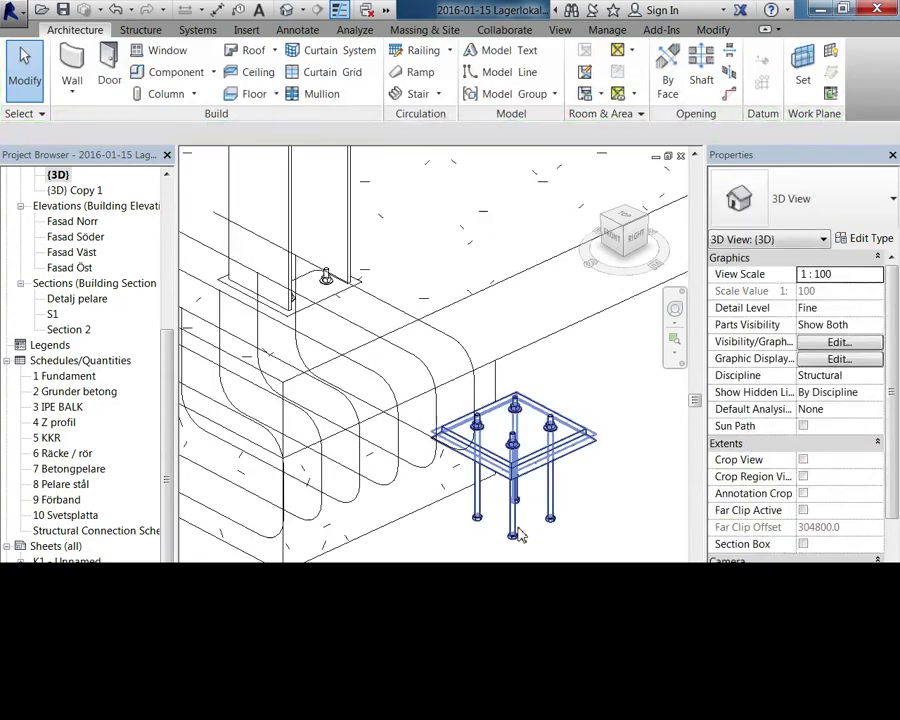
mouse_move(517, 535)
shift+middle_down()
mouse_move(497, 506)
mouse_move(502, 452)
mouse_move(528, 398)
mouse_move(431, 388)
shift+middle_up()
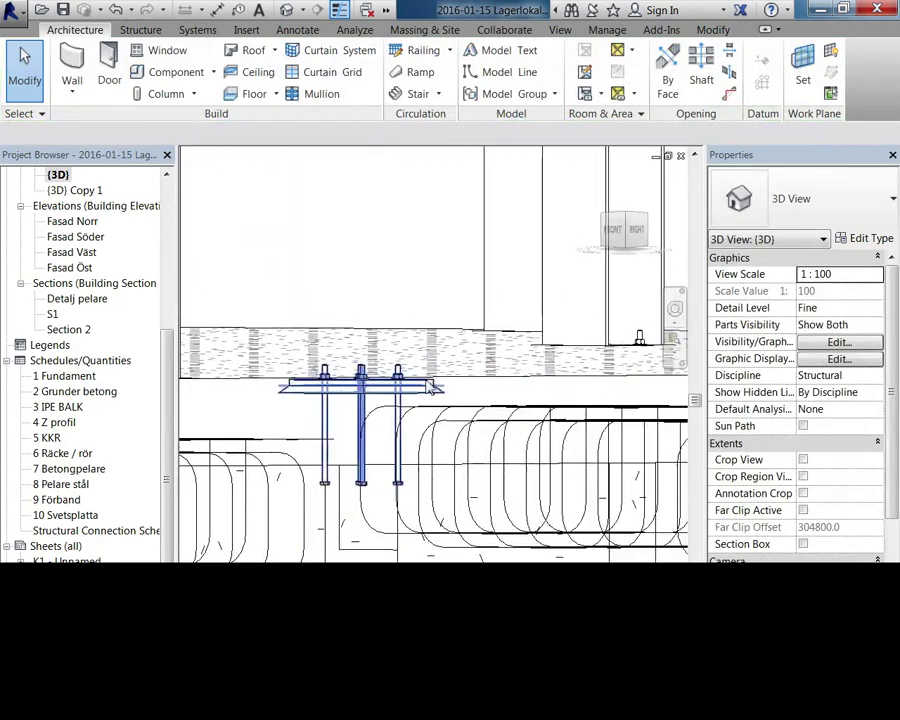
scroll(428, 400, up, 3)
scroll(520, 430, up, 1)
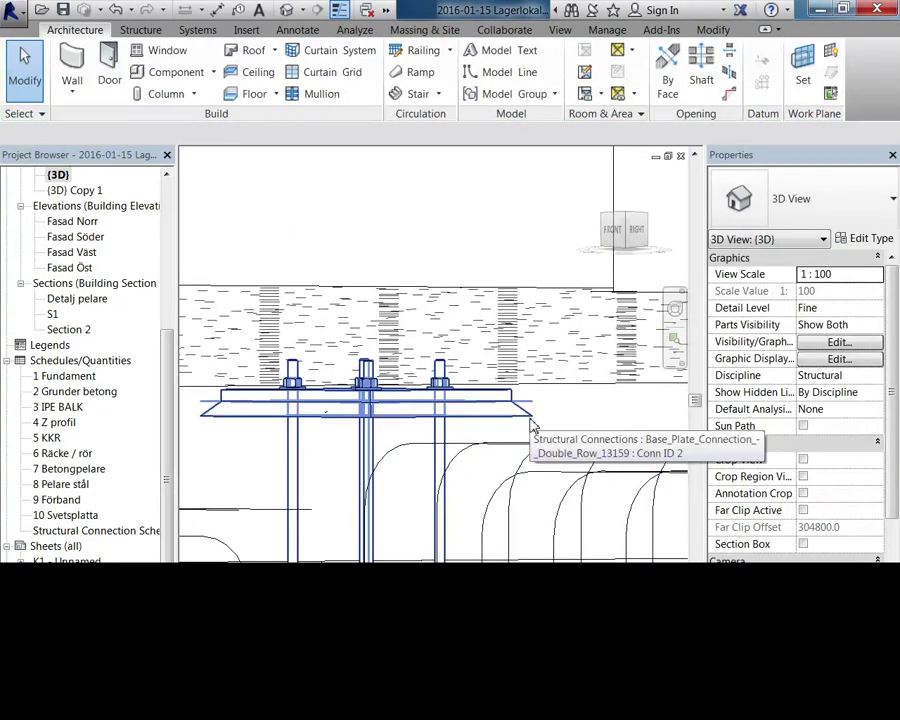
click(530, 425)
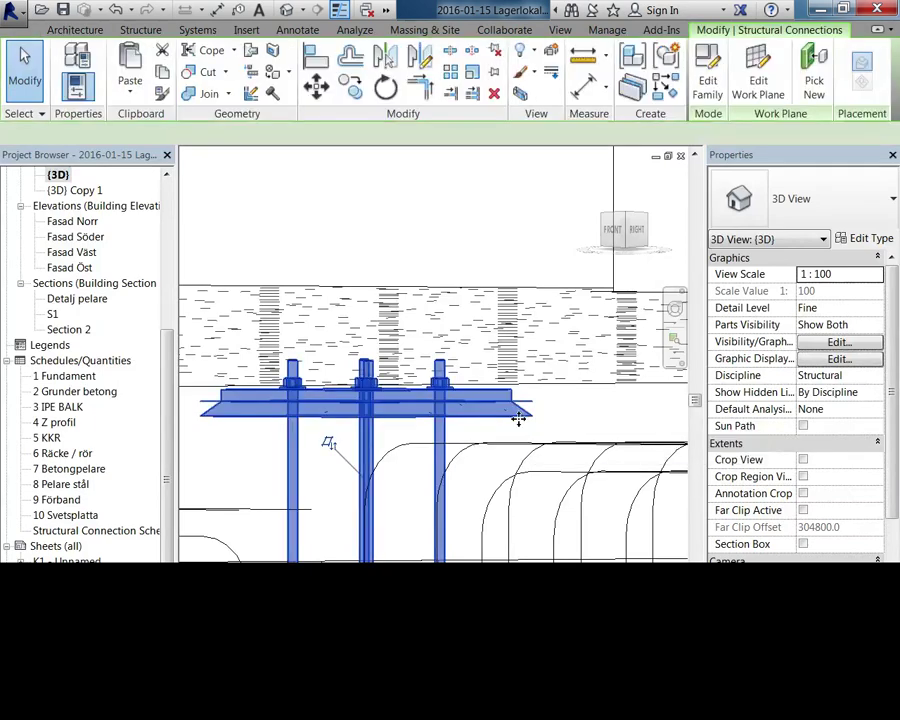
mouse_move(530, 440)
shift+middle_down()
mouse_move(516, 525)
mouse_move(532, 542)
shift+middle_up()
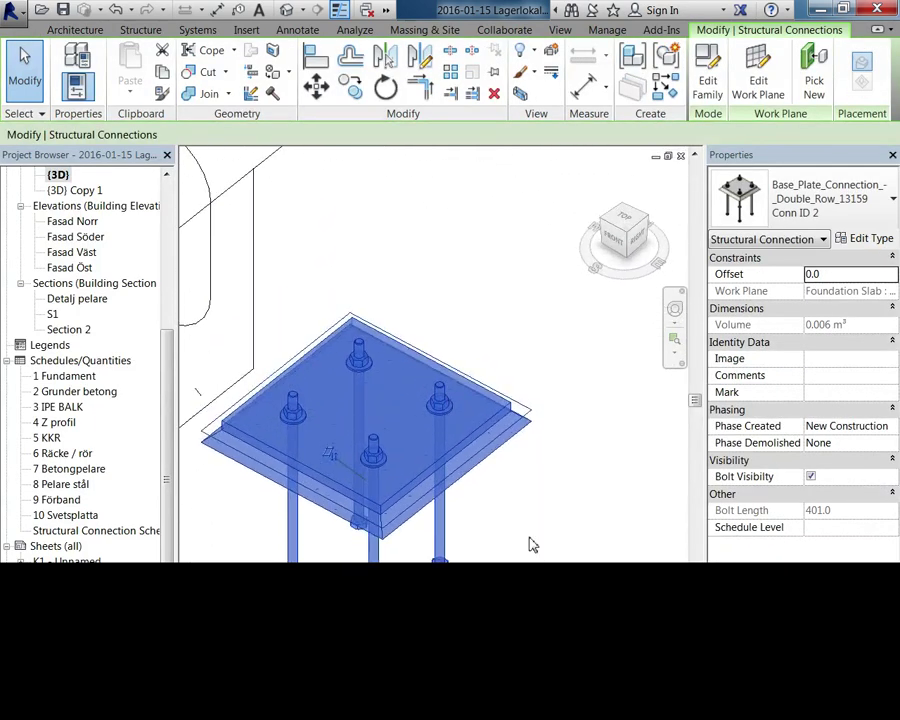
click(708, 82)
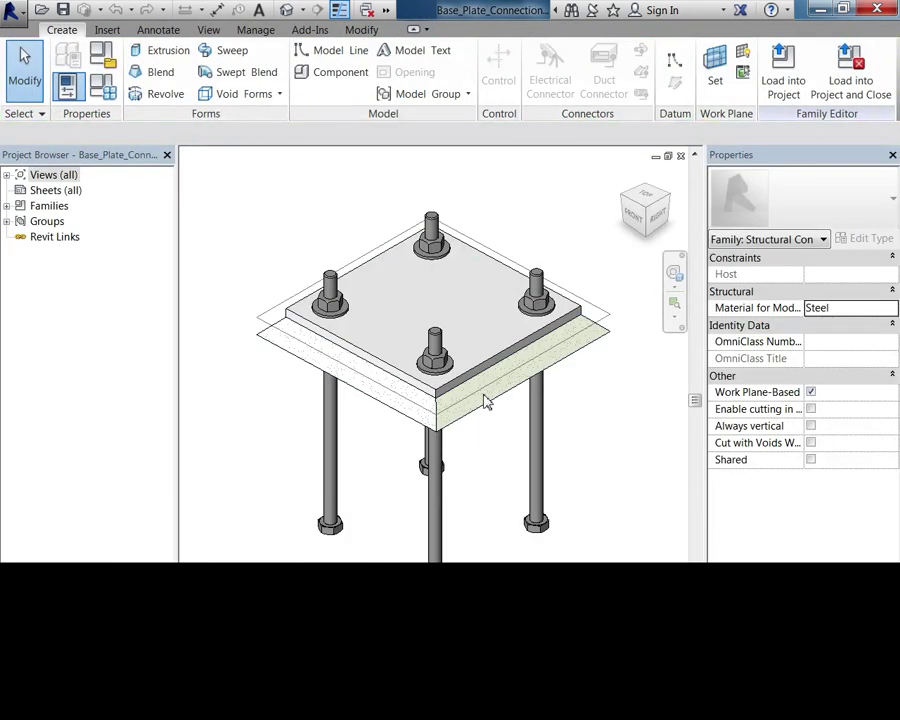
- Delete the grout layer beneath the base plate
click(488, 408)
key(Delete)
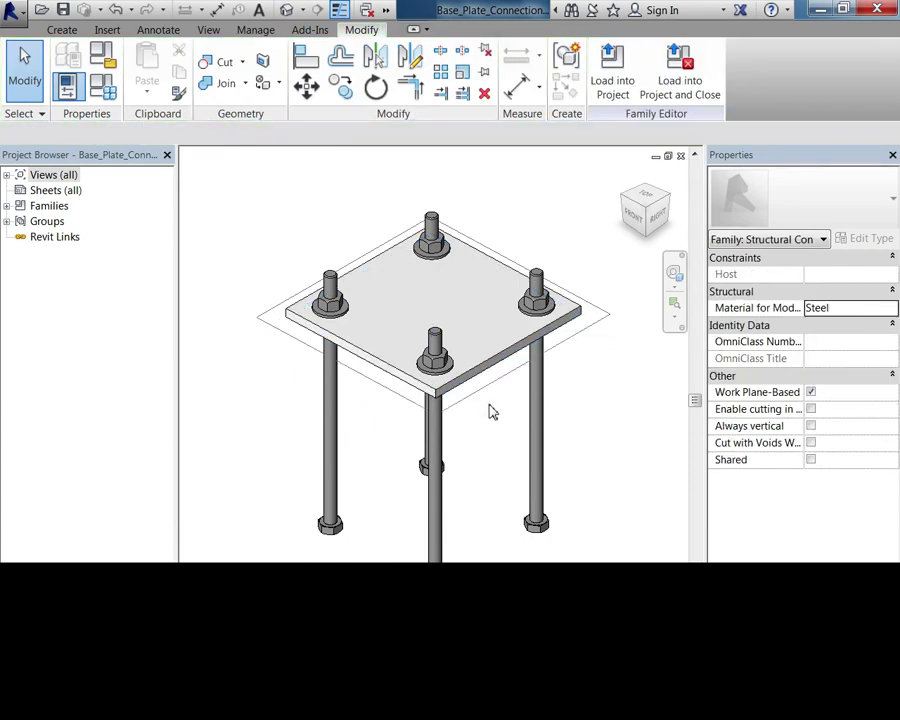
middle_drag(521, 348, 514, 428)
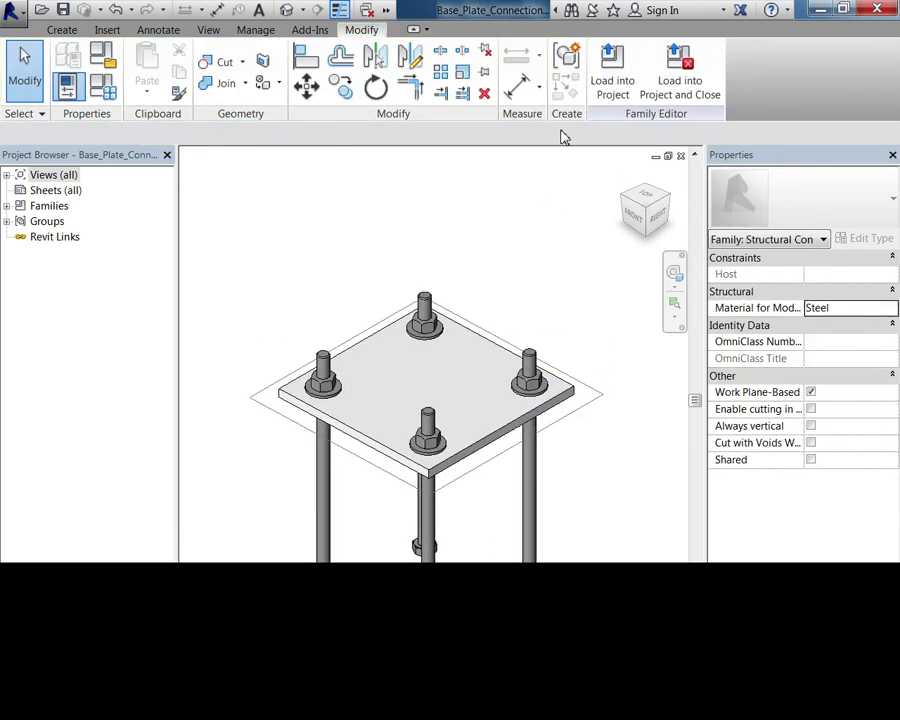
- Load the family into the project, overwriting the existing version
click(611, 82)
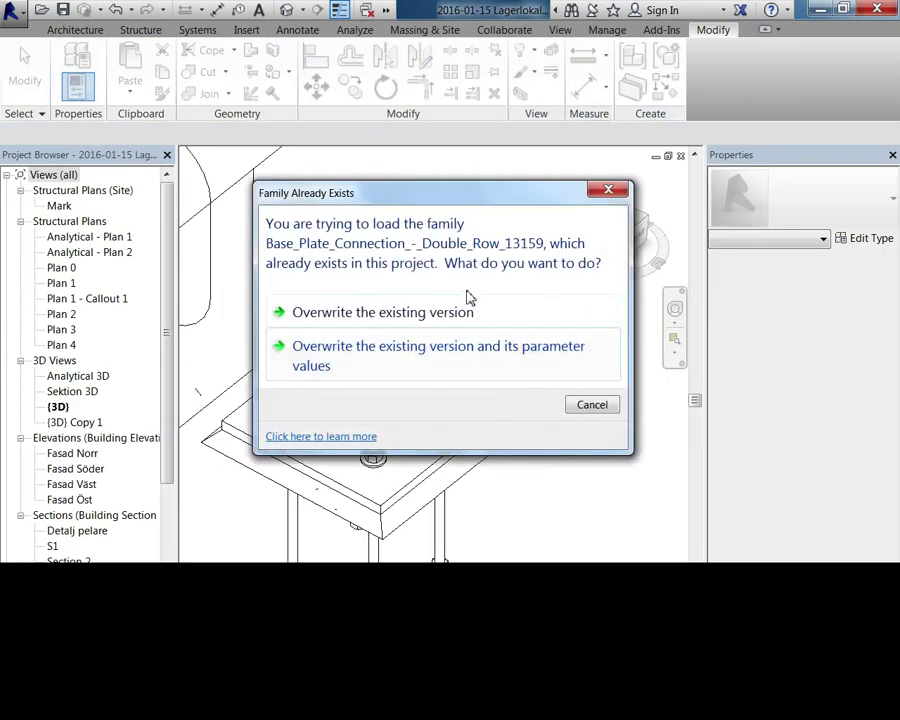
click(471, 316)
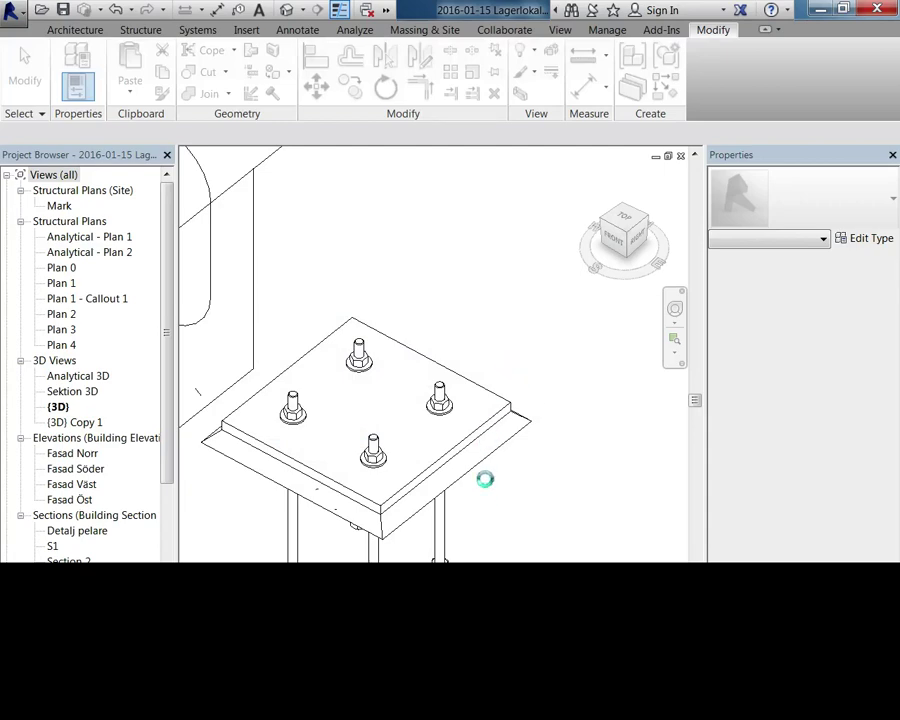
scroll(512, 442, down, 2)
scroll(504, 430, down, 2)
- Delete the stray base plate connection from the 3D view
scroll(505, 436, up, 1)
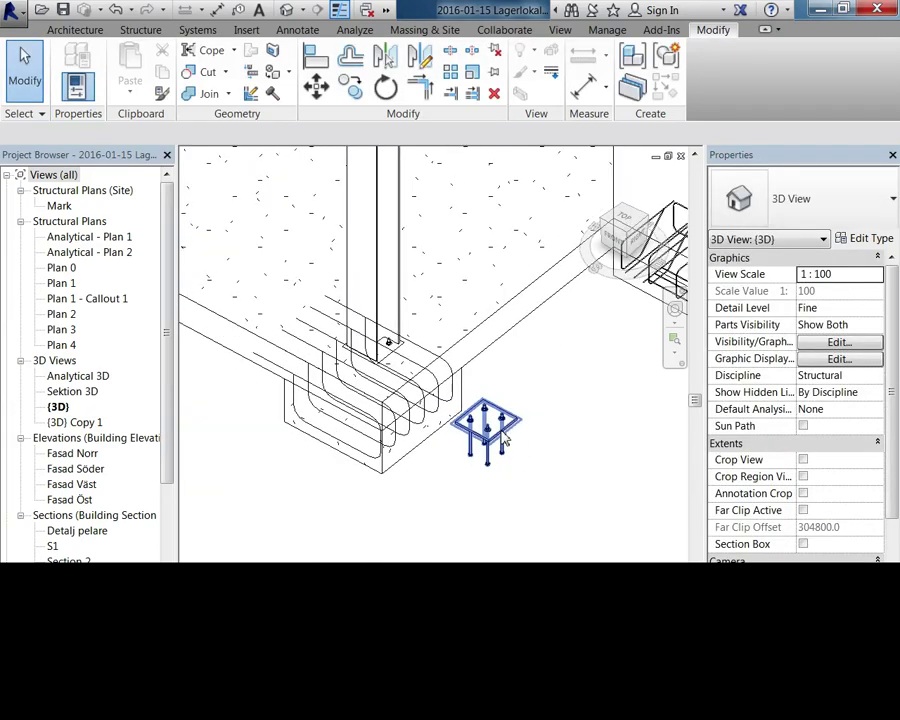
click(505, 438)
key(Delete)
- Reopen the Structural Connection Schedule from the Project Browser
click(80, 514)
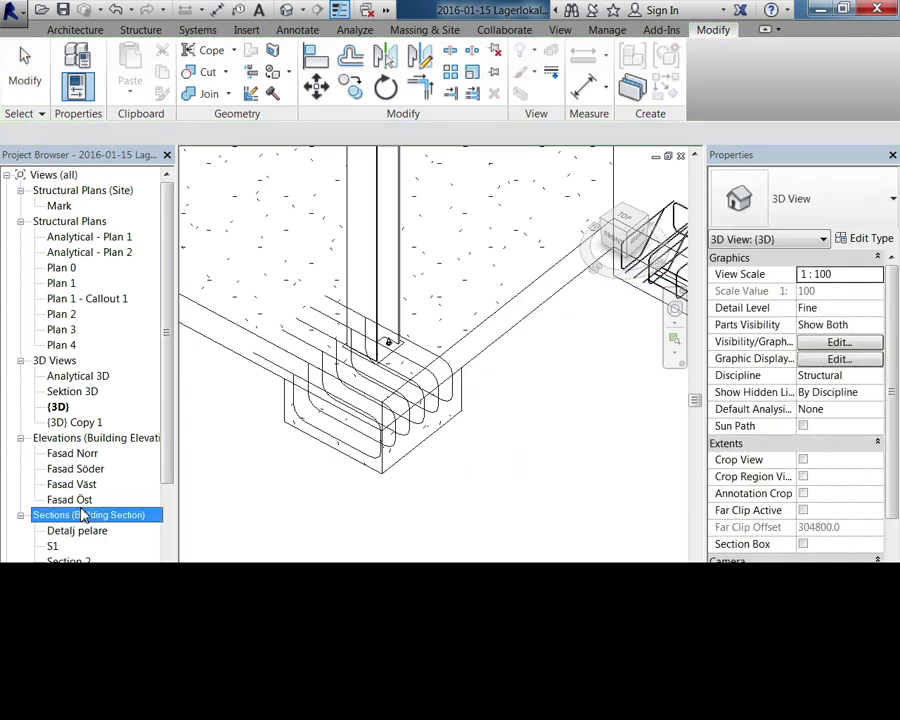
scroll(84, 528, down, 3)
scroll(88, 532, down, 1)
scroll(92, 546, down, 1)
double_click(90, 560)
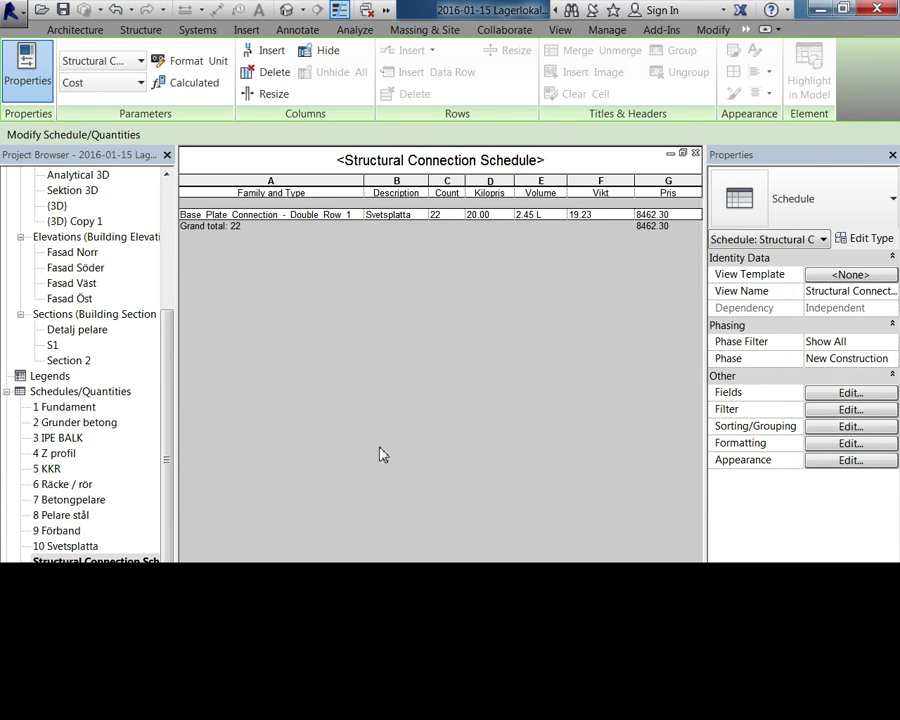
- In the {3D} view, select the base plate connection and edit its family
double_click(58, 206)
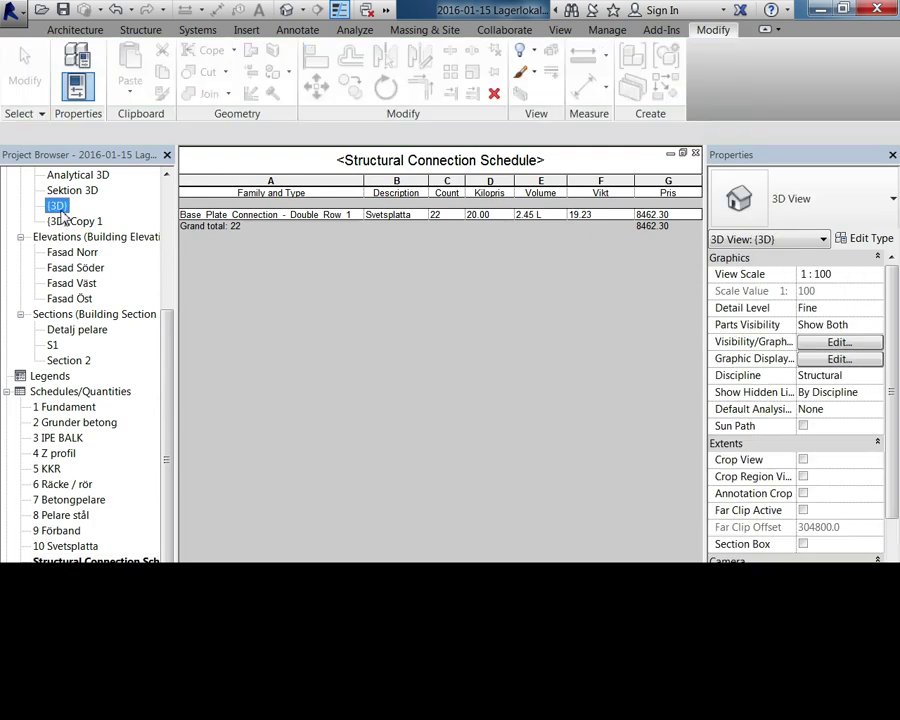
scroll(330, 400, up, 3)
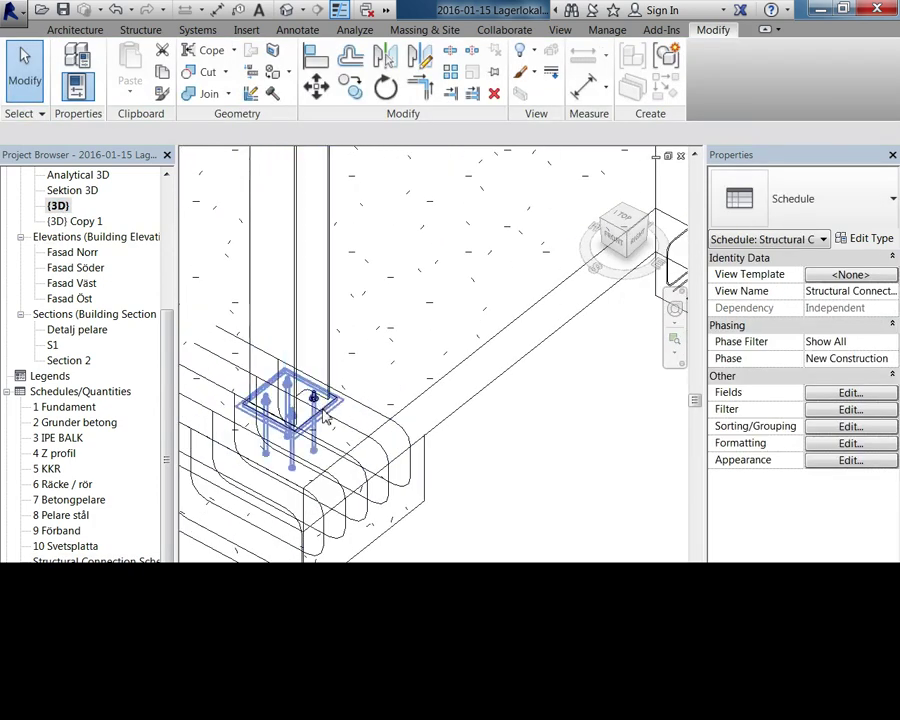
click(300, 462)
click(707, 75)
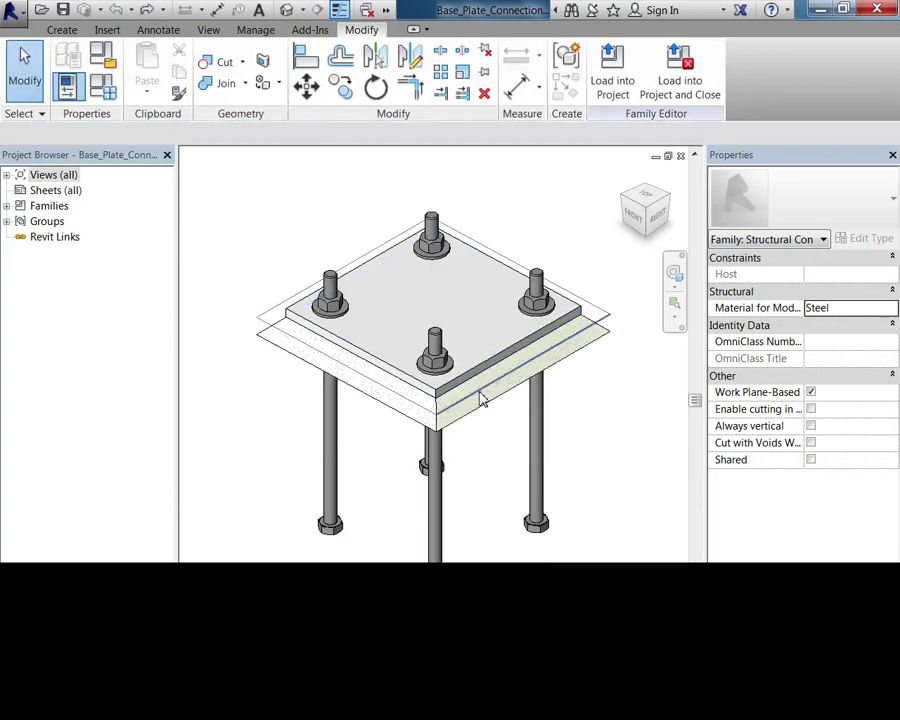
- Select the grout layer beneath the plate to remove it
click(485, 412)
mouse_move(526, 438)
shift+middle_down()
mouse_move(534, 280)
mouse_move(522, 263)
shift+middle_up()
key(Escape)
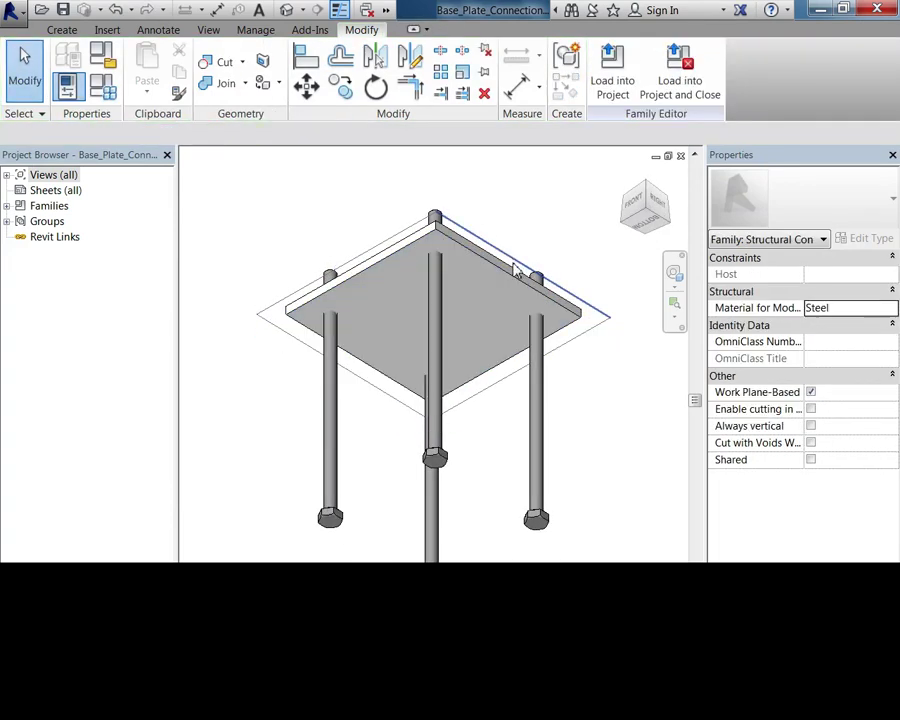
- Load the family into the project, overwriting the existing version
click(620, 94)
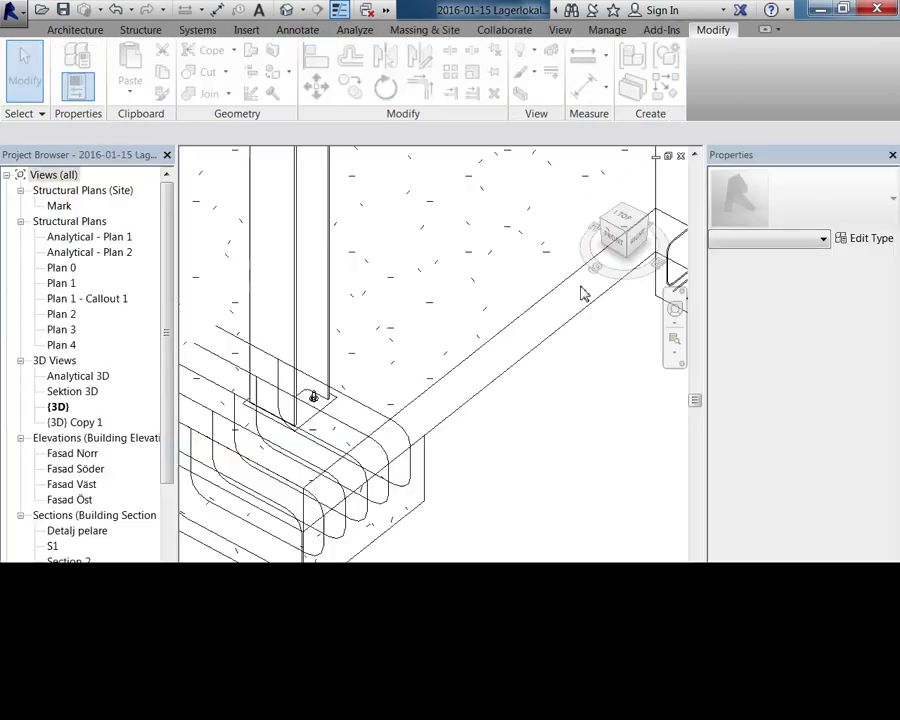
click(524, 316)
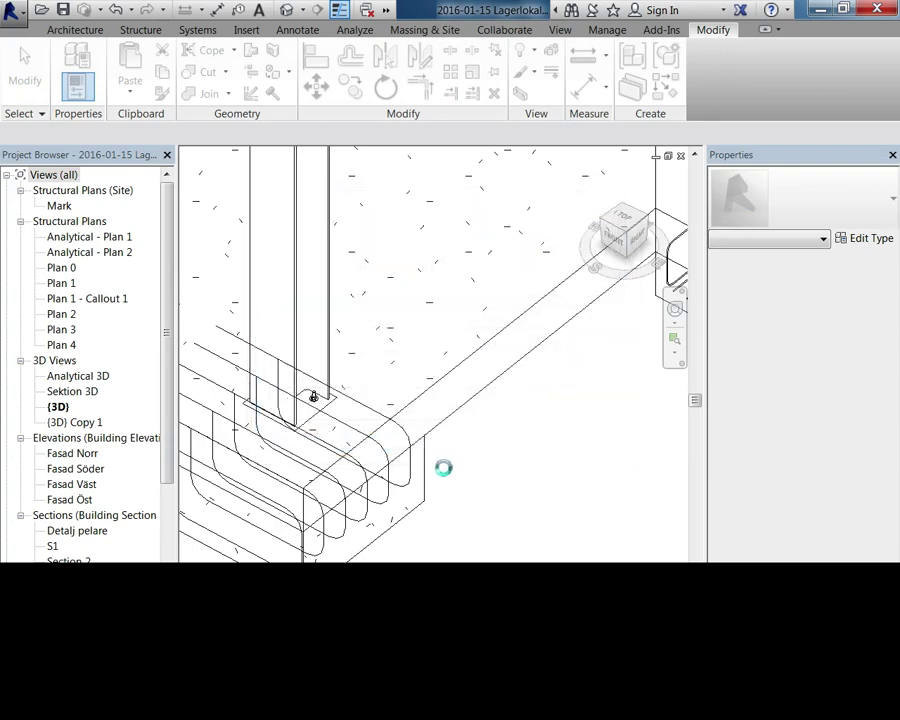
scroll(440, 464, down, 2)
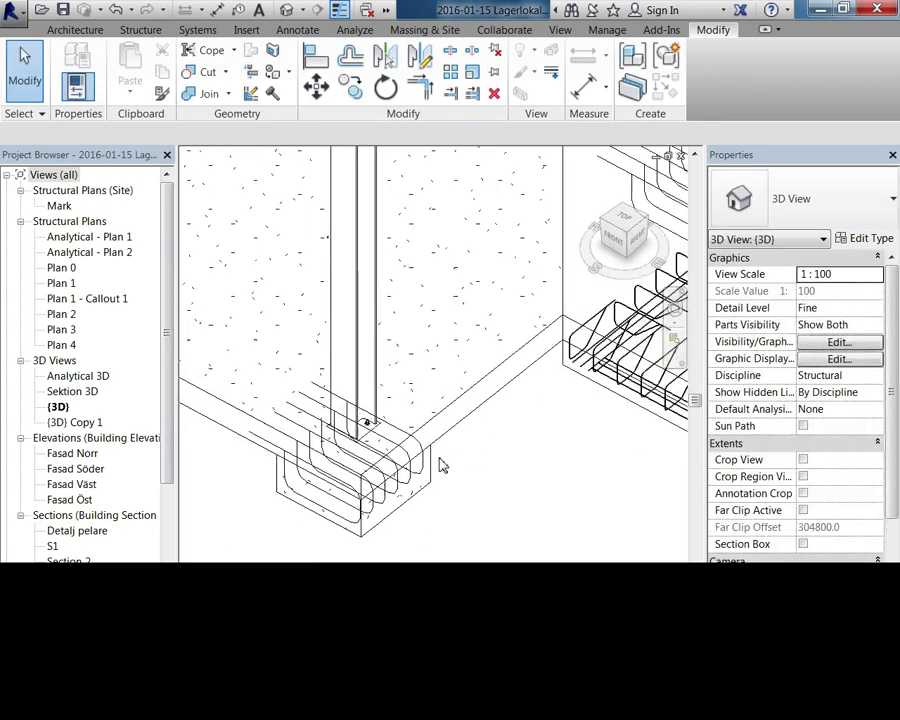
scroll(440, 464, down, 2)
scroll(452, 468, down, 2)
mouse_move(405, 441)
shift+middle_down()
mouse_move(430, 434)
mouse_move(516, 356)
mouse_move(484, 381)
shift+middle_up()
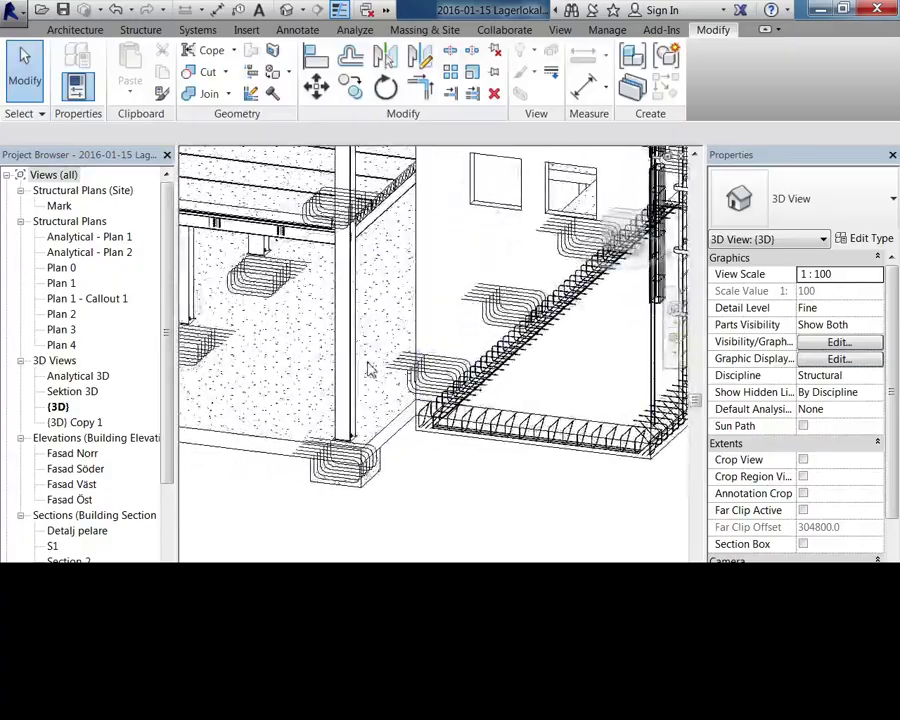